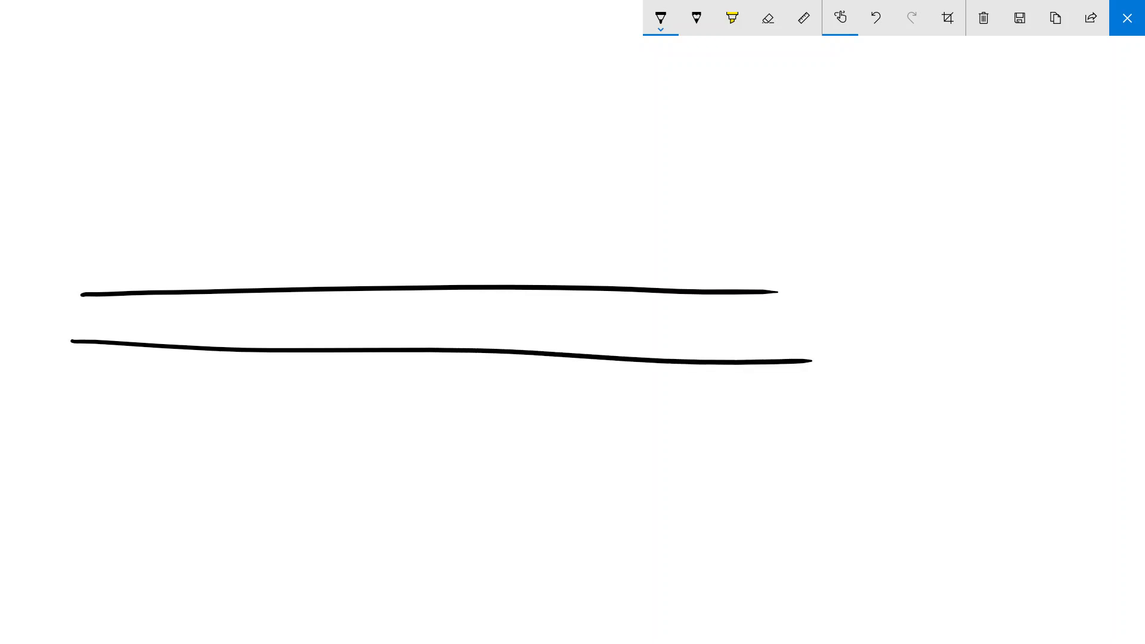
Draw the third, fourth and fifth staff lines and a treble clef across the left end
left_click_drag(72, 395, 800, 421)
mouse_move(87, 454)
left_mouse_down()
mouse_move(607, 438)
mouse_move(791, 448)
left_mouse_up()
left_click_drag(69, 503, 871, 514)
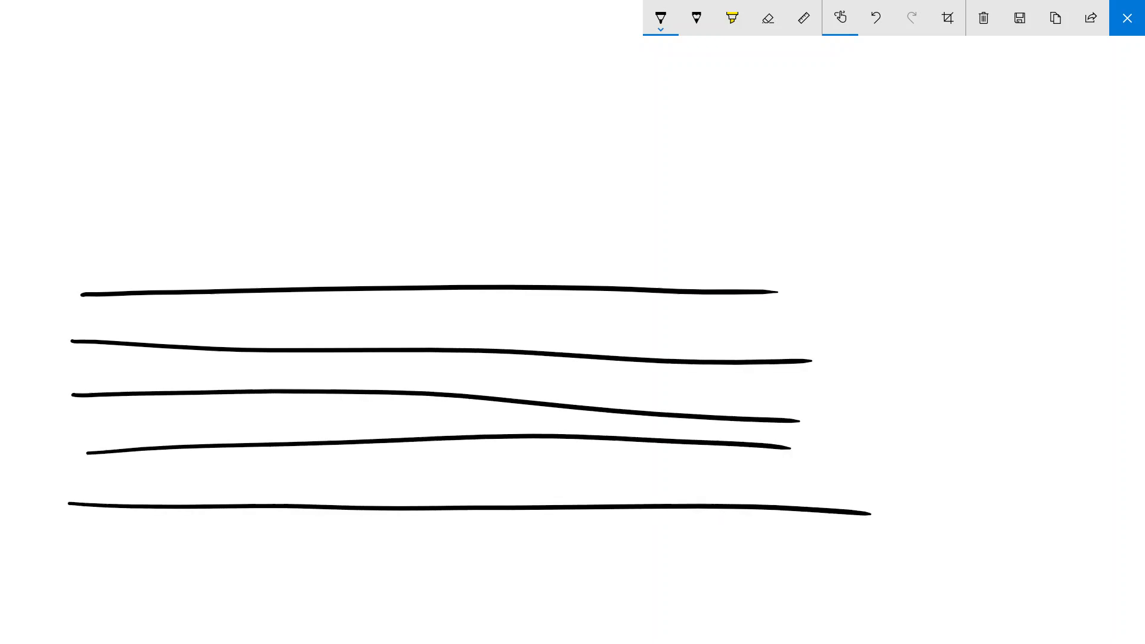
mouse_move(124, 465)
left_mouse_down()
mouse_move(185, 417)
mouse_move(114, 345)
mouse_move(144, 351)
mouse_move(97, 597)
left_mouse_up()
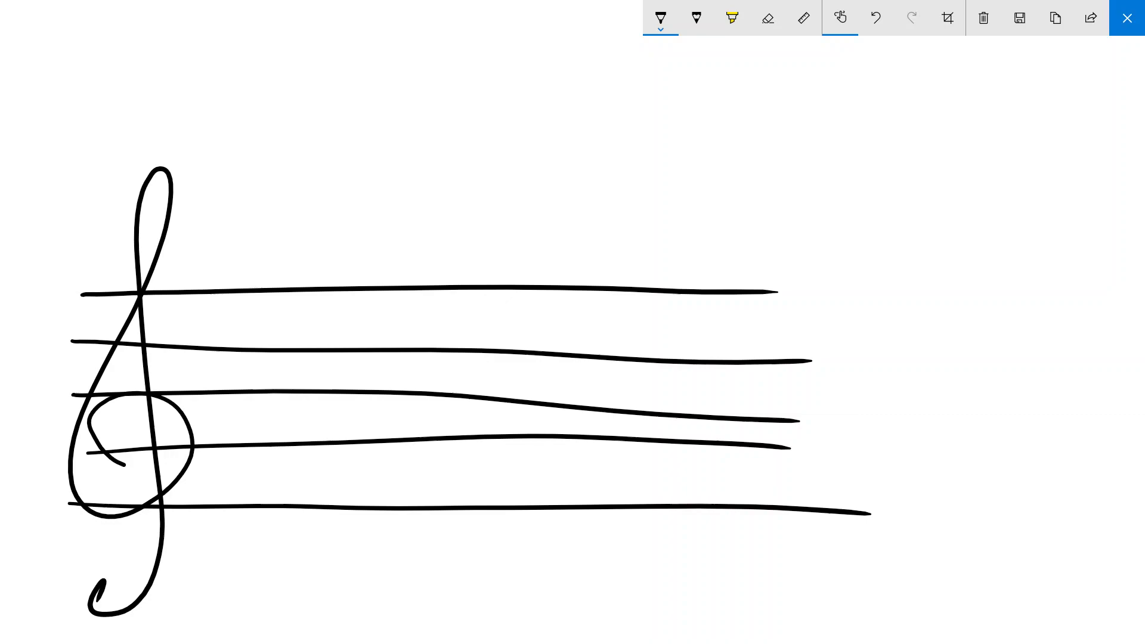
Handwrite the letters F C G D A E B in a row above the staff's right side
mouse_move(587, 136)
left_mouse_down()
mouse_move(582, 203)
mouse_move(611, 134)
mouse_move(607, 166)
left_mouse_up()
left_click_drag(665, 136, 673, 189)
left_click_drag(733, 139, 740, 196)
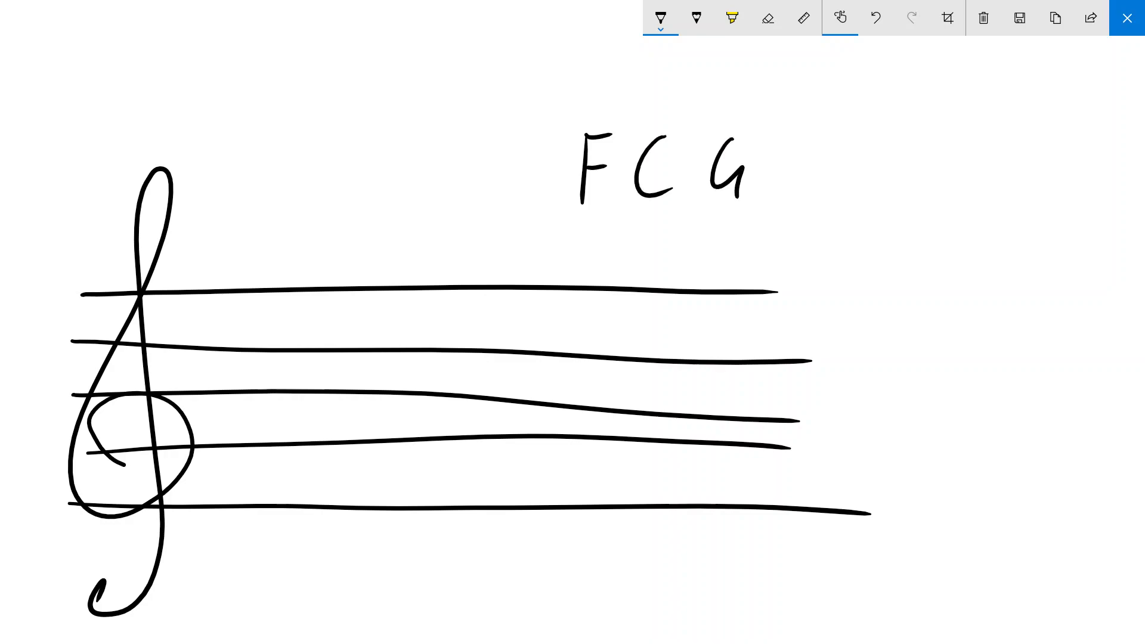
left_click_drag(808, 144, 794, 198)
mouse_move(890, 173)
left_mouse_down()
mouse_move(874, 192)
mouse_move(910, 195)
left_mouse_up()
left_click(899, 172)
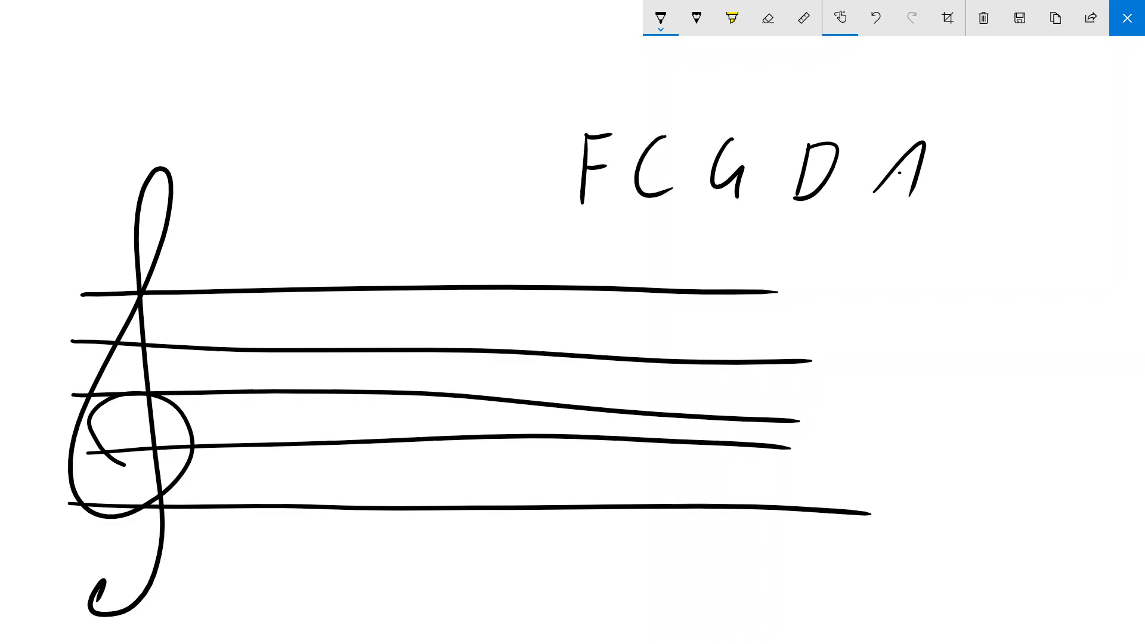
mouse_move(977, 150)
left_mouse_down()
mouse_move(968, 193)
mouse_move(1000, 145)
mouse_move(992, 168)
left_mouse_up()
left_click_drag(974, 194, 990, 191)
left_click_drag(1046, 149, 1029, 206)
left_click_drag(899, 173, 907, 171)
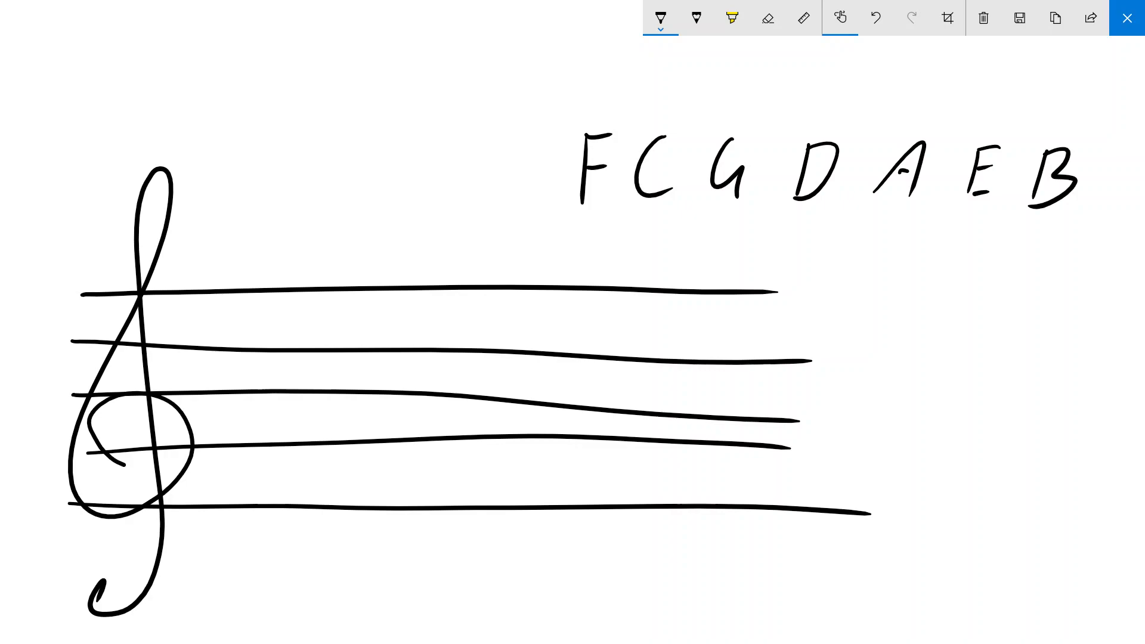
Write 'G Major - 1 Sharp' below the staff and start a sharp sign on the lower lines
mouse_move(506, 553)
left_mouse_down()
mouse_move(517, 605)
mouse_move(646, 587)
mouse_move(647, 603)
mouse_move(670, 590)
mouse_move(651, 625)
left_mouse_up()
left_click(682, 571)
left_click_drag(703, 587, 811, 587)
left_click_drag(860, 564, 851, 602)
mouse_move(916, 561)
left_mouse_down()
mouse_move(894, 574)
mouse_move(888, 607)
left_mouse_up()
left_click_drag(948, 556, 922, 607)
mouse_move(925, 597)
left_mouse_down()
mouse_move(967, 582)
mouse_move(958, 607)
left_mouse_up()
mouse_move(981, 588)
left_mouse_down()
mouse_move(977, 607)
mouse_move(1014, 588)
left_mouse_up()
mouse_move(1031, 597)
left_mouse_down()
mouse_move(1008, 629)
mouse_move(1027, 614)
left_mouse_up()
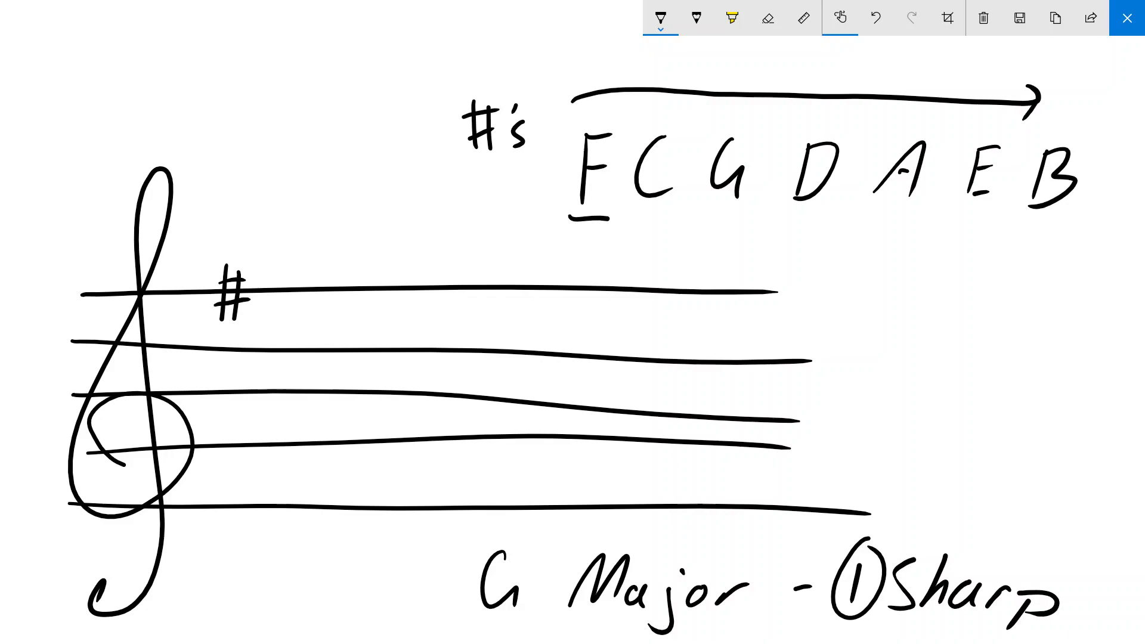
mouse_move(318, 436)
left_mouse_down()
mouse_move(307, 507)
mouse_move(328, 506)
left_mouse_up()
Finish the lower sharp and label it with an orange F
mouse_move(297, 460)
left_mouse_down()
mouse_move(353, 444)
mouse_move(293, 493)
left_mouse_up()
left_click(660, 18)
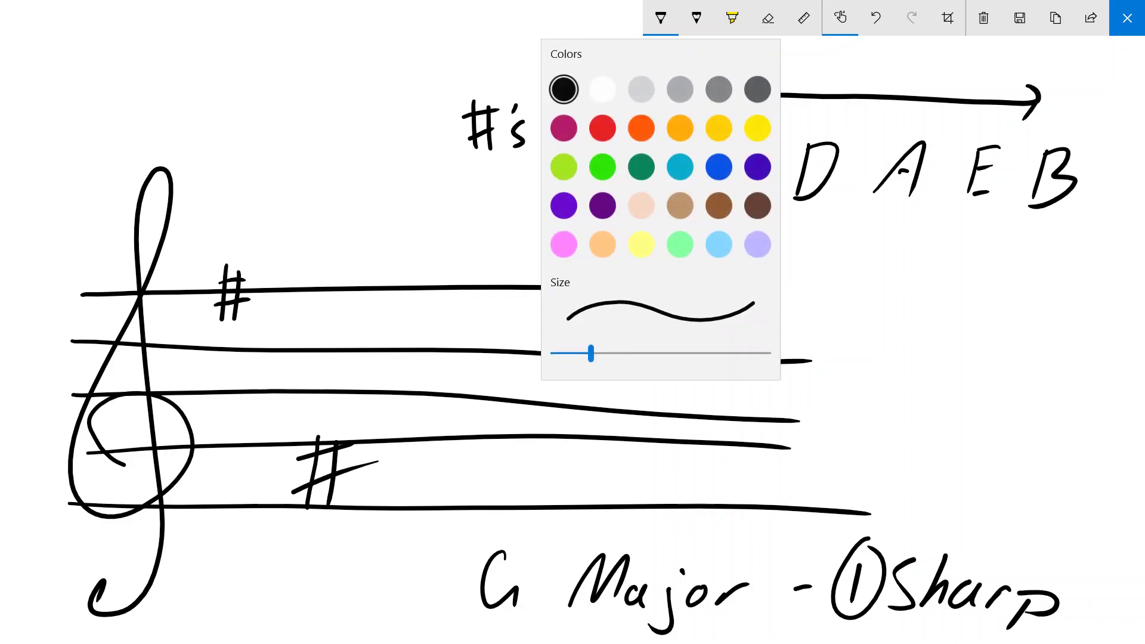
left_click(599, 126)
mouse_move(391, 456)
left_mouse_down()
mouse_move(387, 496)
mouse_move(411, 454)
left_mouse_up()
left_click_drag(390, 476, 416, 467)
Write an orange F beside the top-line sharp, then erase the lower sharp and its F
mouse_move(278, 276)
left_mouse_down()
mouse_move(278, 314)
mouse_move(295, 272)
left_mouse_up()
left_click_drag(278, 293, 294, 288)
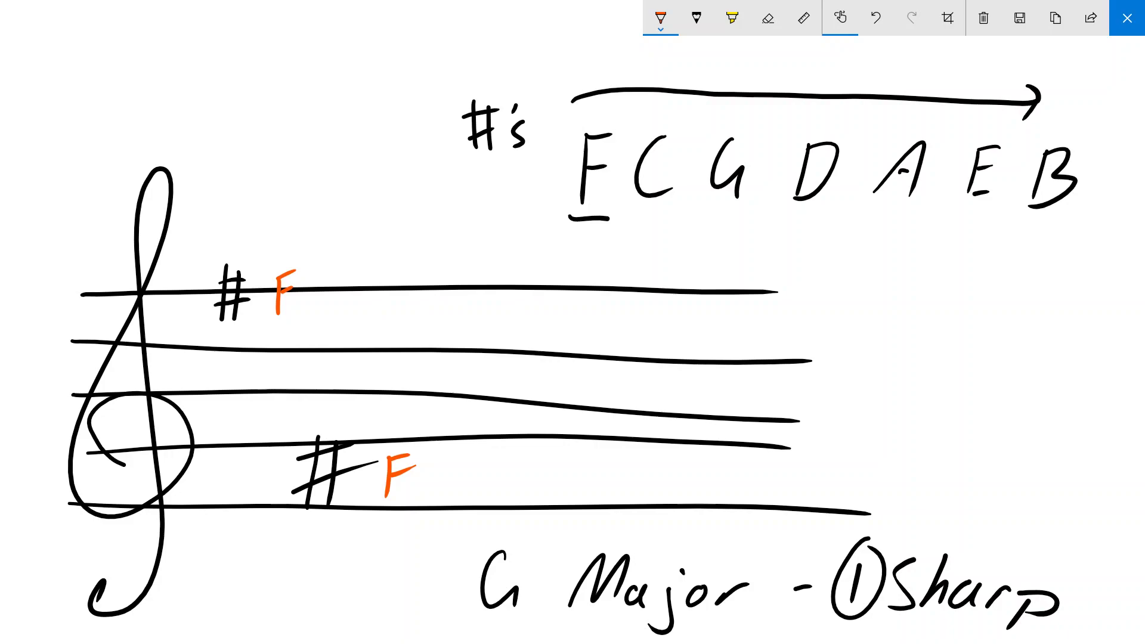
mouse_move(393, 477)
left_mouse_down()
mouse_move(412, 469)
mouse_move(387, 471)
mouse_move(400, 457)
mouse_move(311, 477)
mouse_move(310, 442)
left_mouse_up()
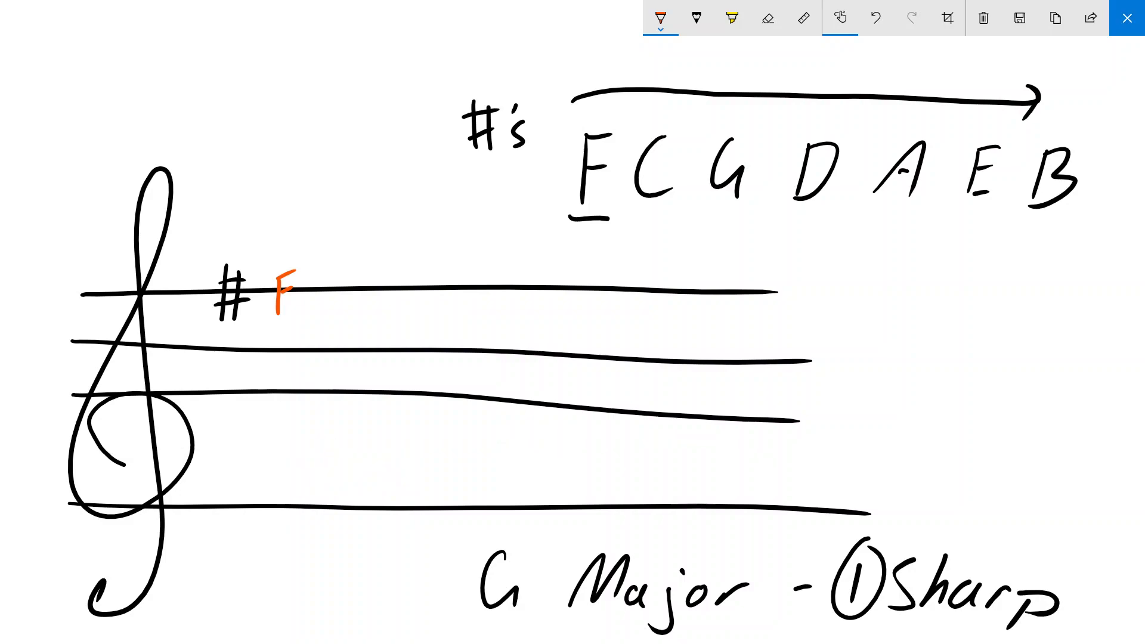
Undo repeatedly to restore the fourth staff line and remove the 'G Major - 1 Sharp' caption
key("ctrl+z")
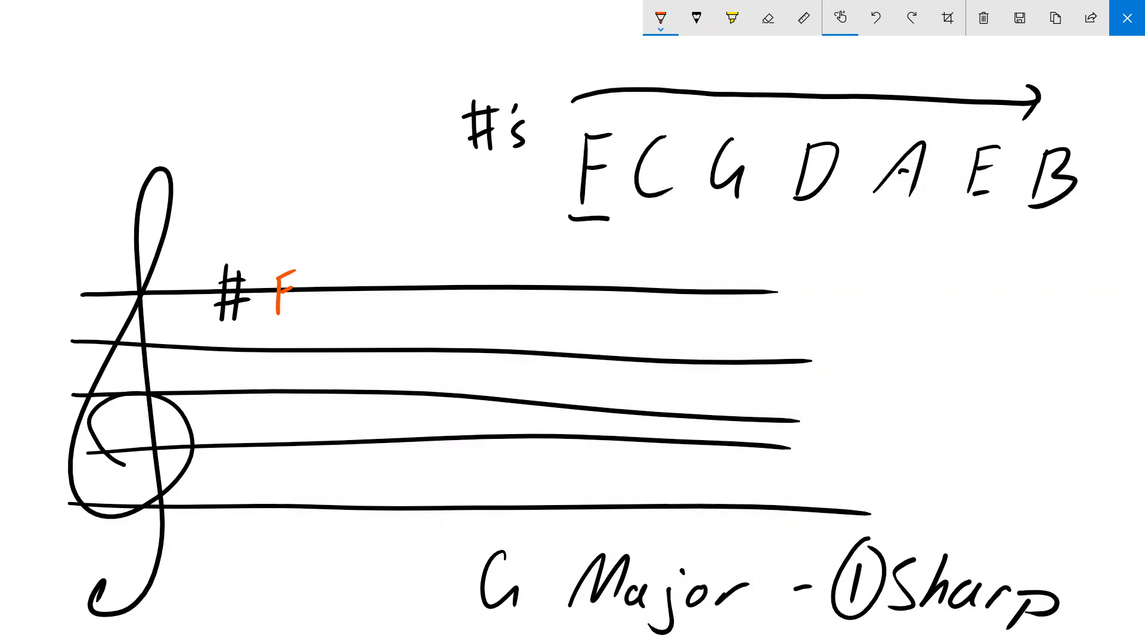
key("ctrl+z")
key("ctrl+z")
key("ctrl+z")
key("ctrl+z")
key("ctrl+z")
key("ctrl+z")
key("ctrl+z")
key("ctrl+z")
key("ctrl+z")
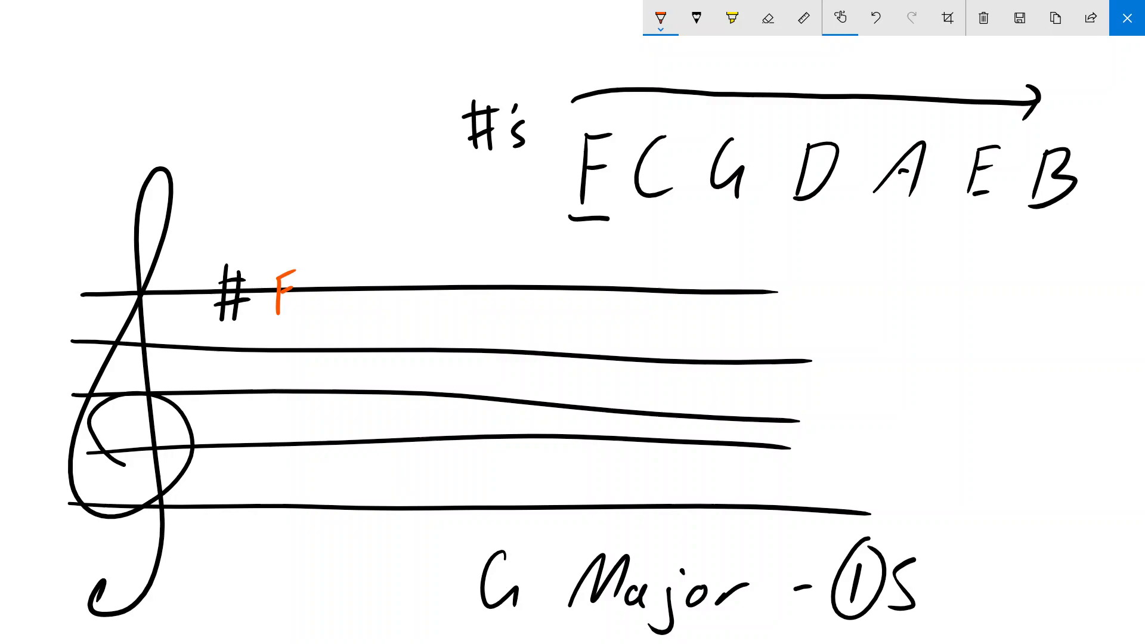
key("ctrl+z")
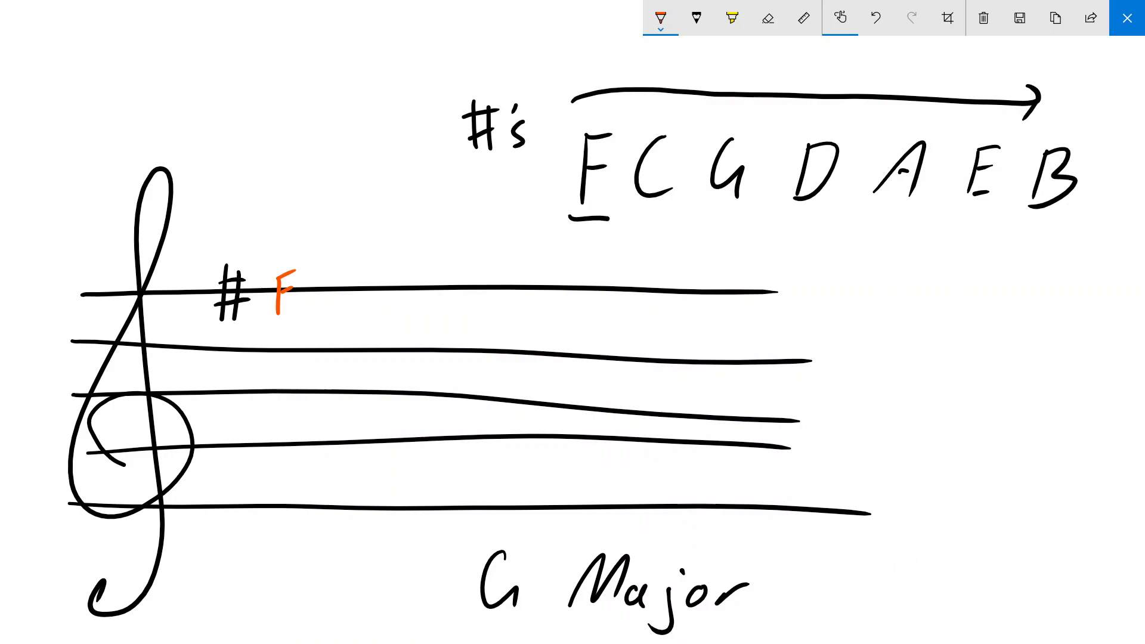
key("ctrl+z")
key("ctrl+z")
key("ctrl+z")
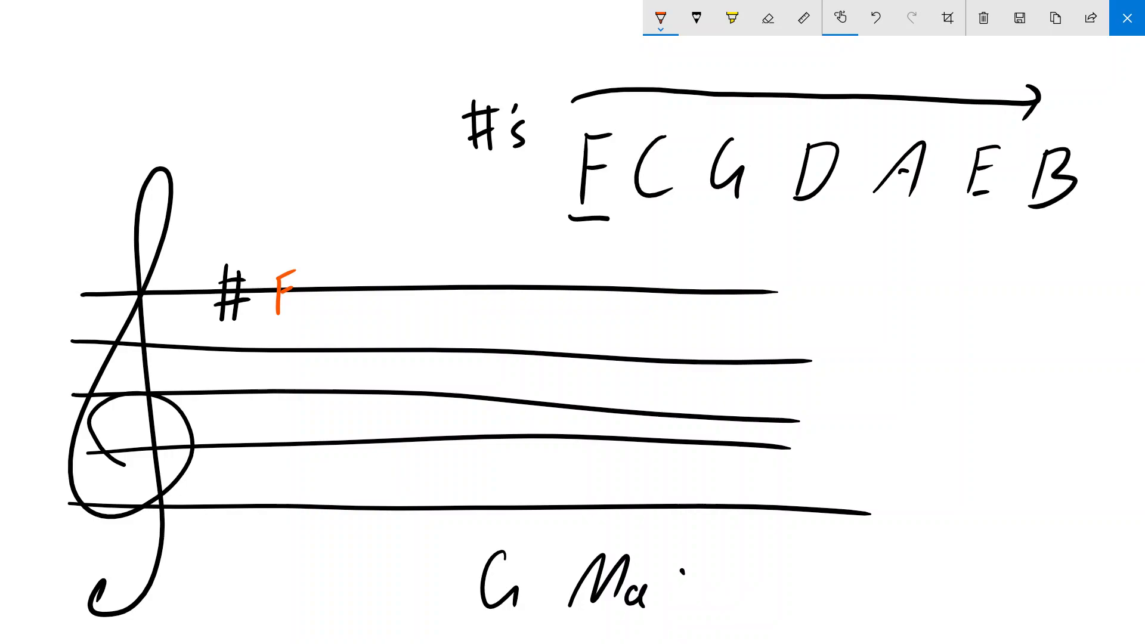
key("ctrl+z")
key("ctrl+z")
key("ctrl+z")
left_click_drag(498, 562, 542, 589)
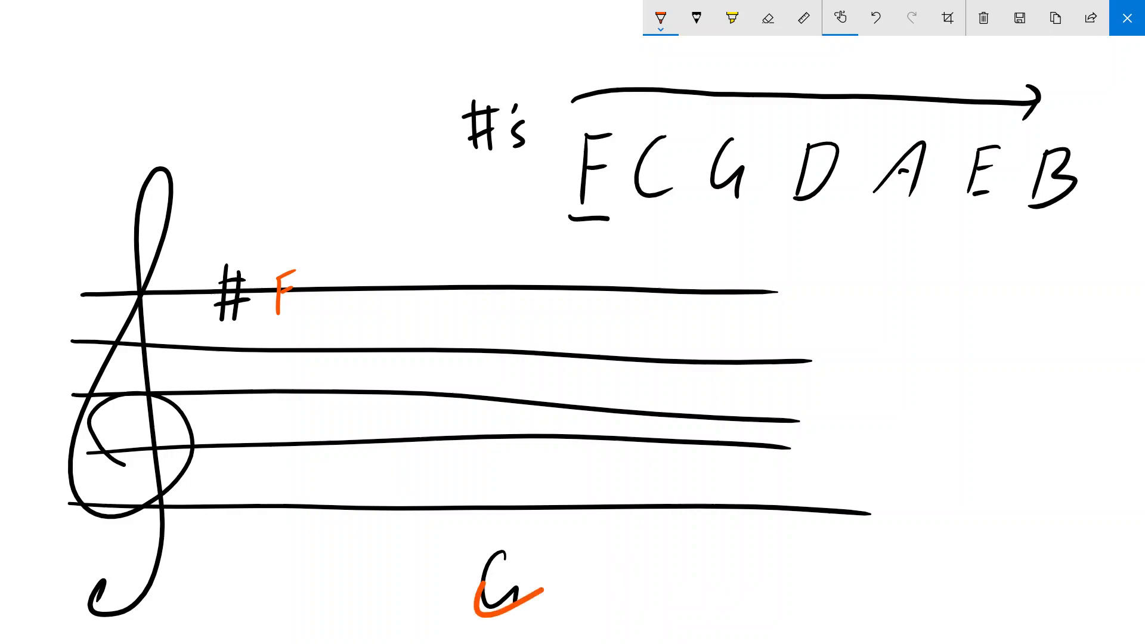
key("ctrl+z")
key("ctrl+z")
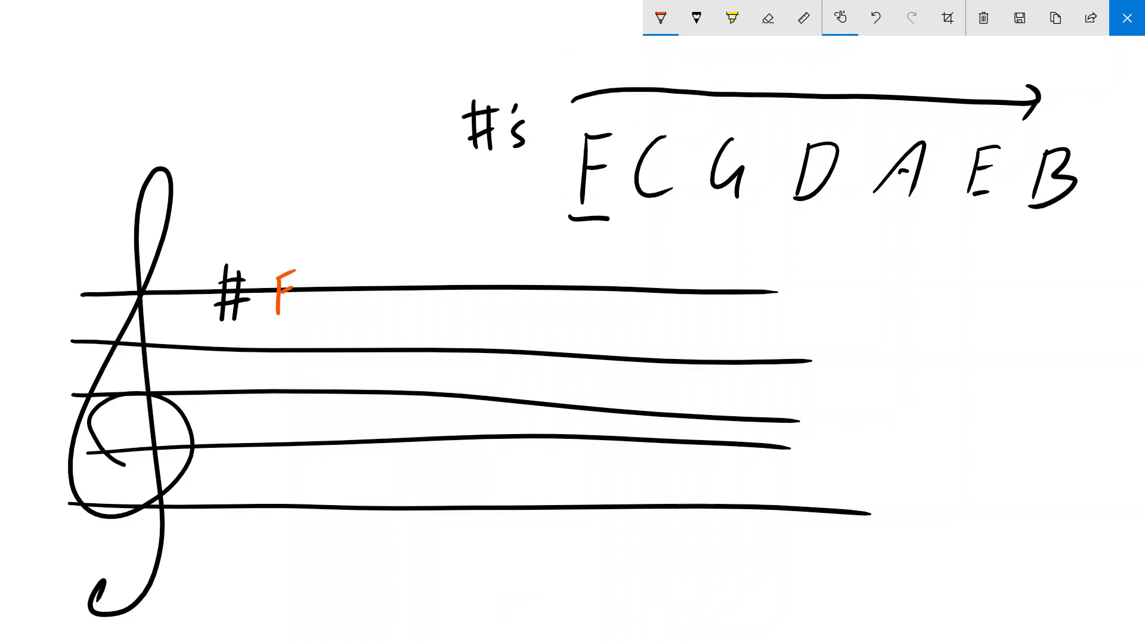
In black ink, write 'A Major - 3 Sharps' below the staff and underline F, C and G
left_click(660, 18)
left_click(563, 91)
left_click_drag(508, 613, 555, 614)
left_click_drag(530, 587, 537, 586)
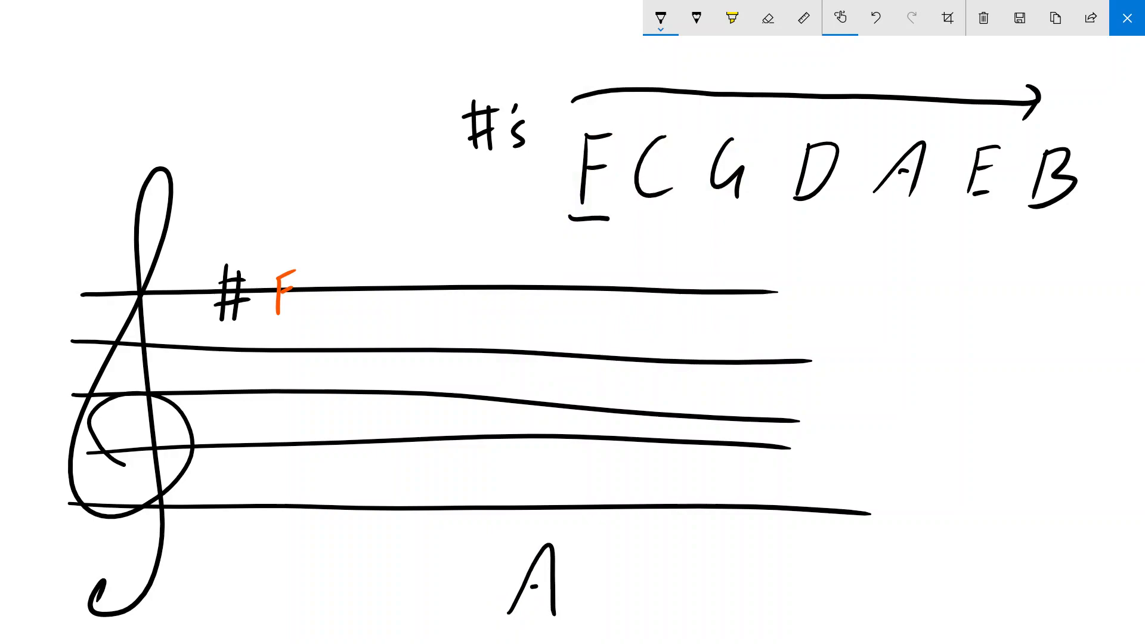
mouse_move(618, 609)
left_mouse_down()
mouse_move(651, 546)
mouse_move(702, 597)
mouse_move(725, 598)
mouse_move(718, 639)
left_mouse_up()
mouse_move(750, 566)
left_mouse_down()
mouse_move(789, 594)
mouse_move(810, 579)
mouse_move(916, 590)
mouse_move(883, 623)
left_mouse_up()
mouse_move(997, 553)
left_mouse_down()
mouse_move(997, 617)
mouse_move(973, 614)
left_mouse_up()
mouse_move(1036, 555)
left_mouse_down()
mouse_move(1007, 611)
mouse_move(1031, 610)
left_mouse_up()
mouse_move(1052, 588)
left_mouse_down()
mouse_move(1051, 612)
mouse_move(1073, 594)
mouse_move(1067, 630)
left_mouse_up()
mouse_move(1079, 601)
left_mouse_down()
mouse_move(1099, 596)
mouse_move(1082, 615)
left_mouse_up()
left_click_drag(1121, 595, 1104, 620)
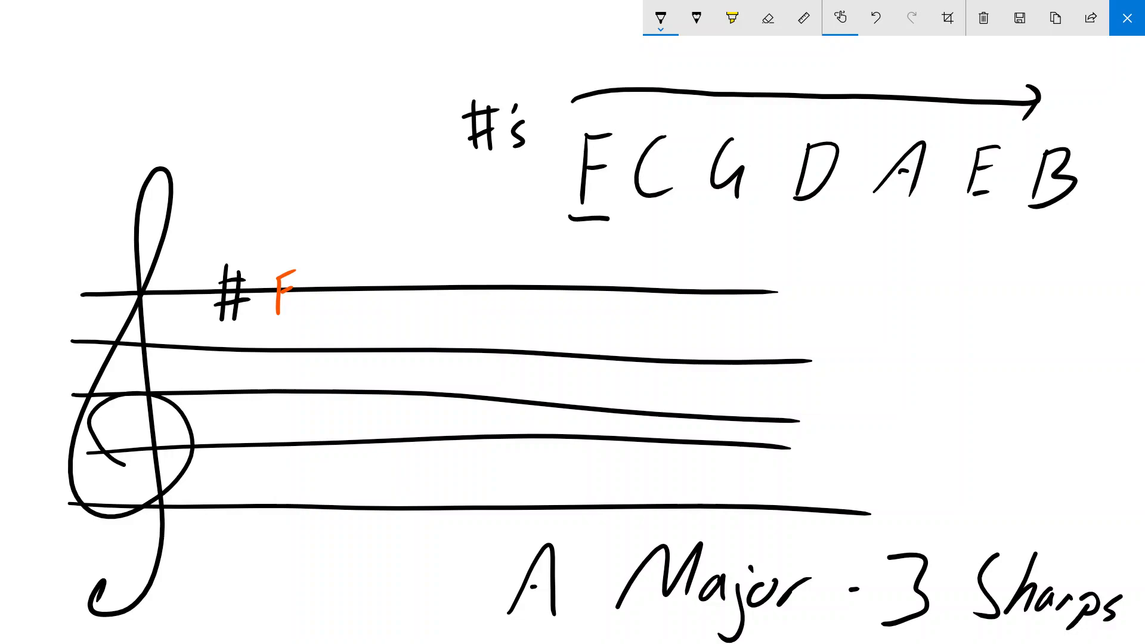
left_click_drag(571, 214, 752, 212)
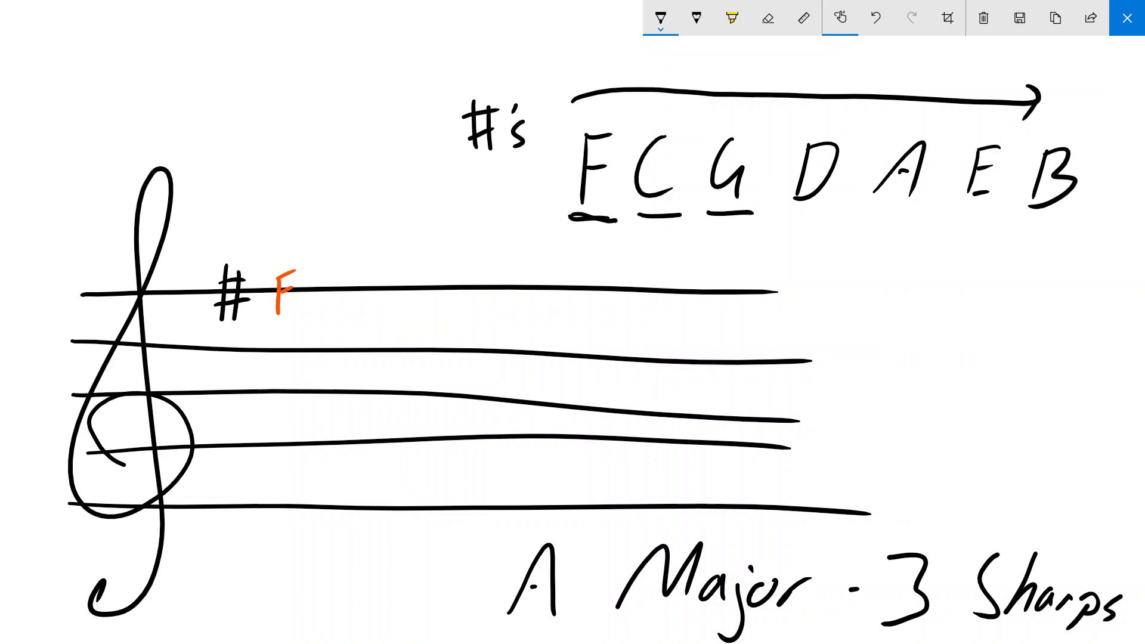
Draw a C sharp between the second and third lines and a G sharp above the top line
left_click_drag(318, 342, 308, 398)
mouse_move(331, 348)
left_mouse_down()
mouse_move(319, 391)
mouse_move(346, 351)
left_mouse_up()
left_click_drag(305, 388, 332, 379)
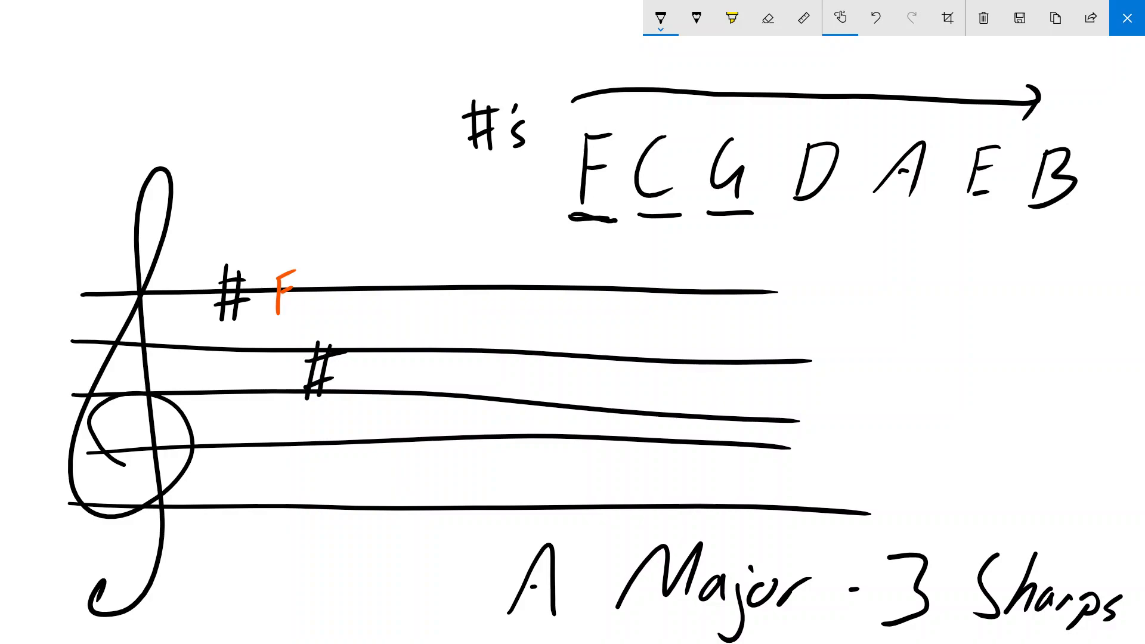
left_click_drag(383, 259, 376, 300)
left_click_drag(398, 261, 386, 300)
mouse_move(374, 271)
left_mouse_down()
mouse_move(406, 261)
mouse_move(403, 280)
left_mouse_up()
Label the two new sharps with orange C and G
left_click(661, 18)
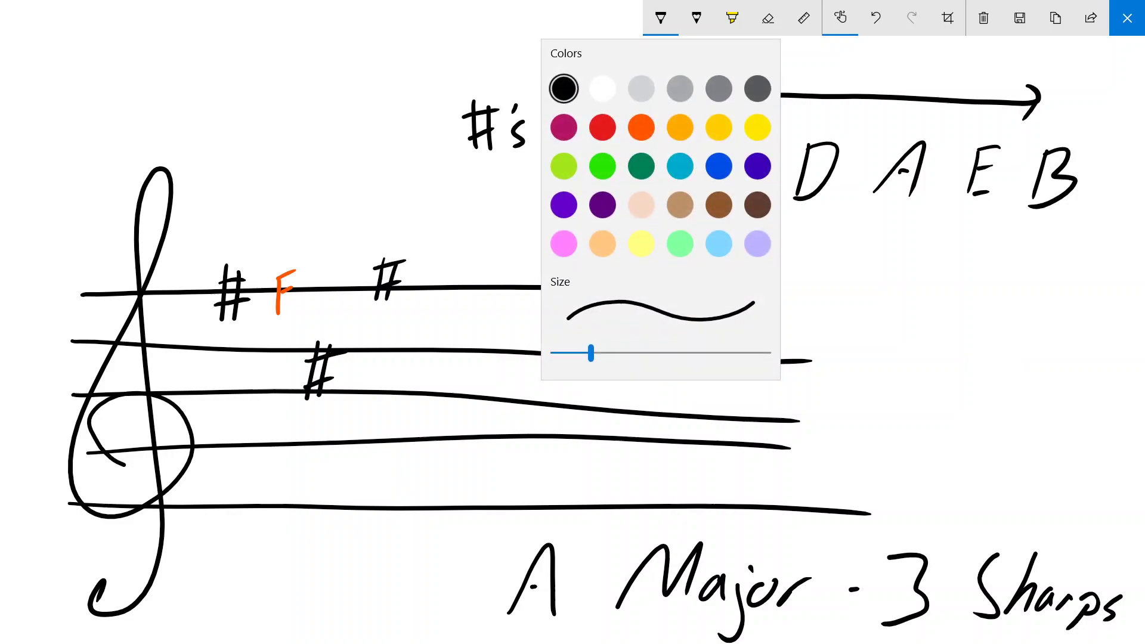
left_click(641, 127)
left_click_drag(365, 359, 375, 379)
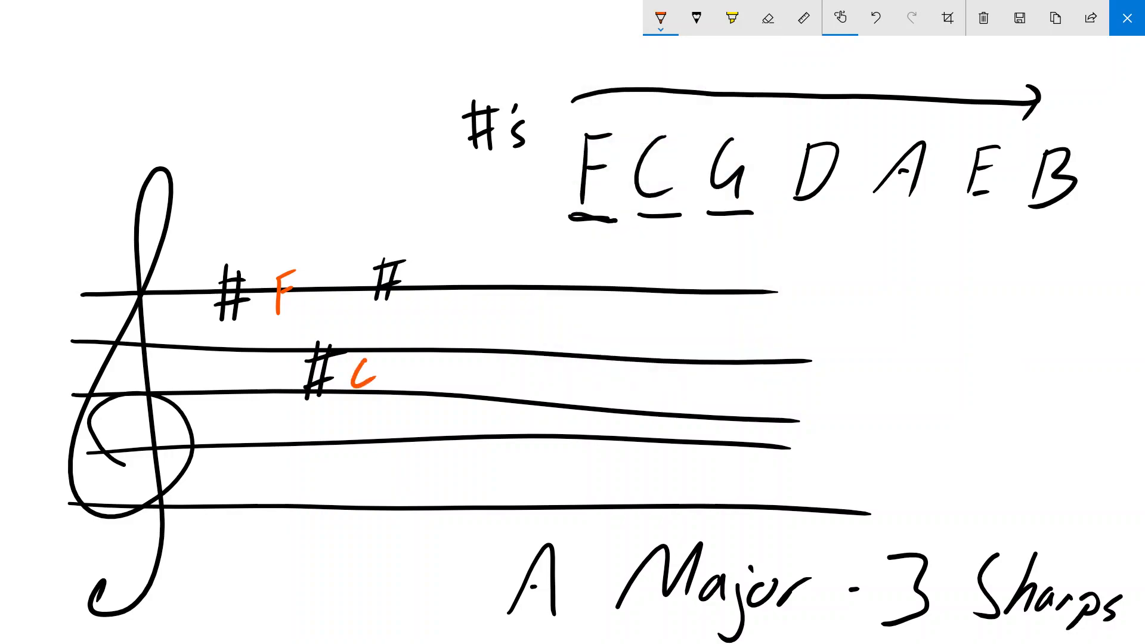
mouse_move(431, 261)
left_mouse_down()
mouse_move(419, 270)
mouse_move(433, 283)
left_mouse_up()
In black ink, draw three whole notes on the staff
left_click(661, 18)
left_click(563, 88)
mouse_move(547, 273)
left_mouse_down()
mouse_move(548, 301)
mouse_move(552, 273)
left_mouse_up()
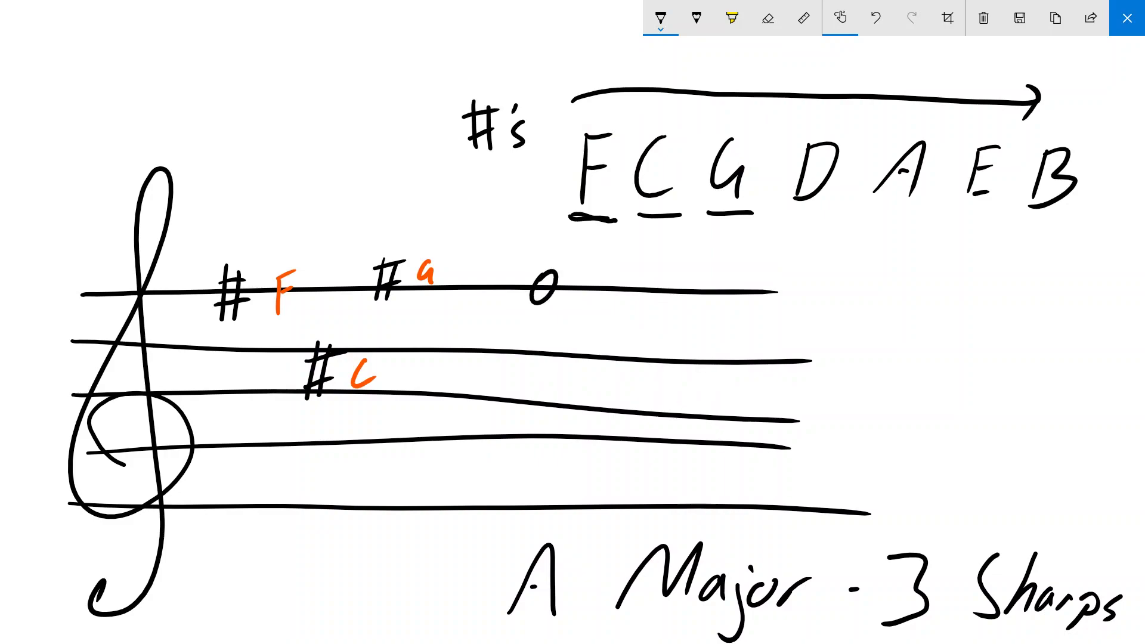
left_click_drag(618, 370, 627, 369)
left_click_drag(687, 267, 689, 270)
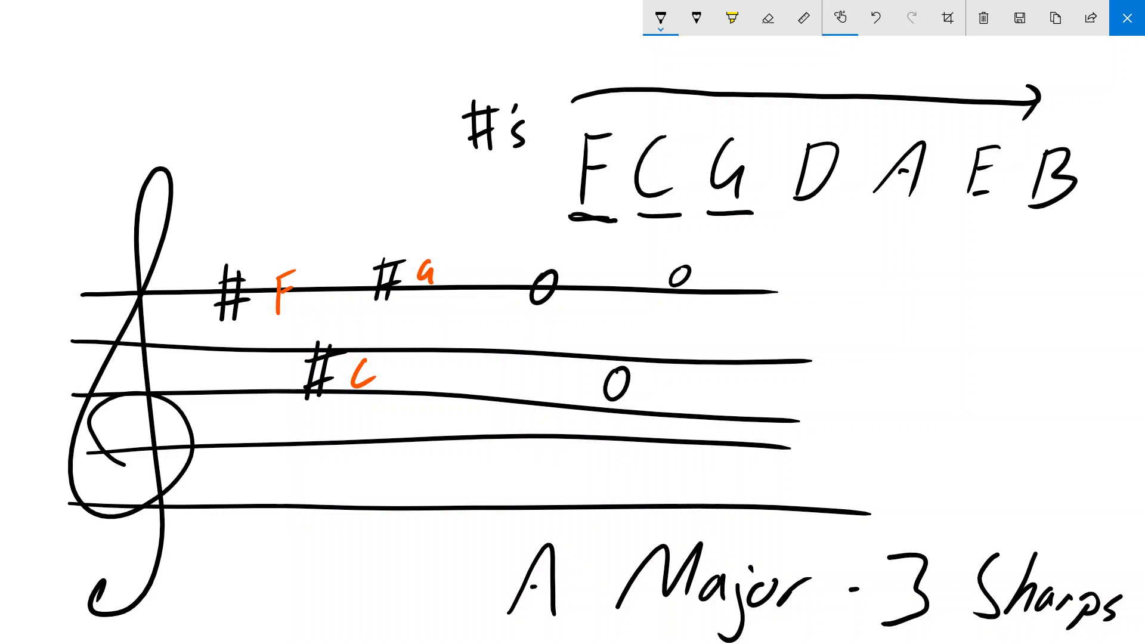
Add a sharp sign in front of each of the three whole notes
mouse_move(528, 263)
left_mouse_down()
mouse_move(517, 314)
mouse_move(547, 318)
left_mouse_up()
left_click_drag(512, 282, 569, 276)
left_click_drag(511, 305, 541, 296)
mouse_move(610, 356)
left_mouse_down()
mouse_move(600, 417)
mouse_move(616, 415)
mouse_move(642, 365)
left_mouse_up()
left_click_drag(607, 398, 632, 391)
mouse_move(669, 257)
left_mouse_down()
mouse_move(657, 307)
mouse_move(684, 303)
mouse_move(707, 268)
left_mouse_up()
left_click_drag(670, 290, 699, 280)
Undo the extra sharps and the two note heads
key("ctrl+z")
key("ctrl+z")
key("ctrl+z")
key("ctrl+z")
key("ctrl+z")
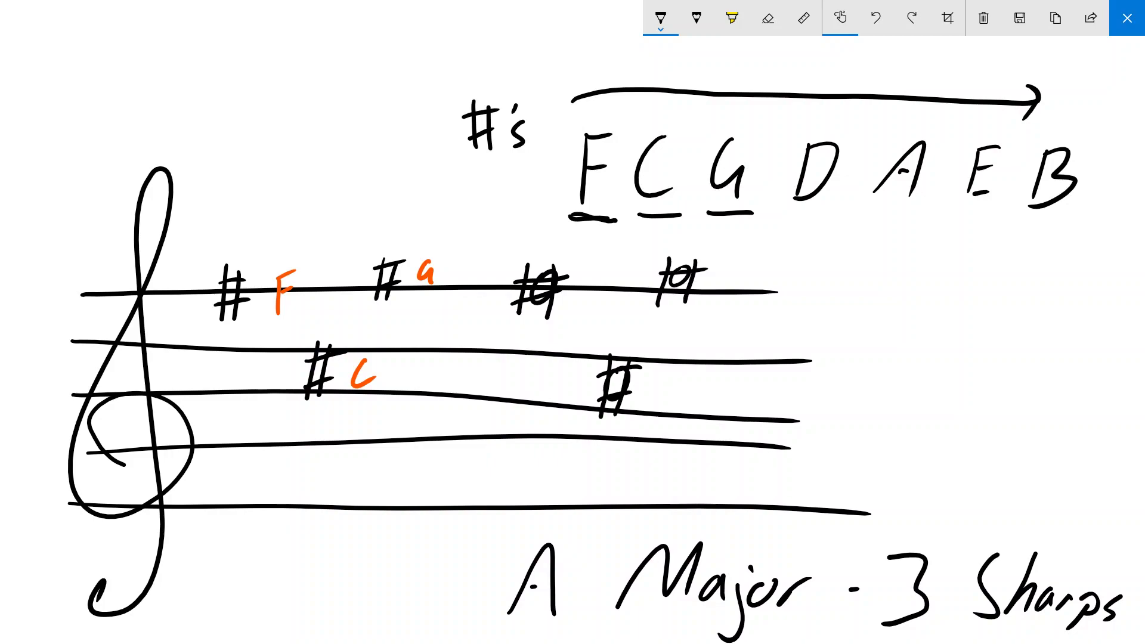
key("ctrl+z")
key("ctrl+z")
key("ctrl+z")
key("ctrl+z")
key("ctrl+z")
key("ctrl+z")
key("ctrl+z")
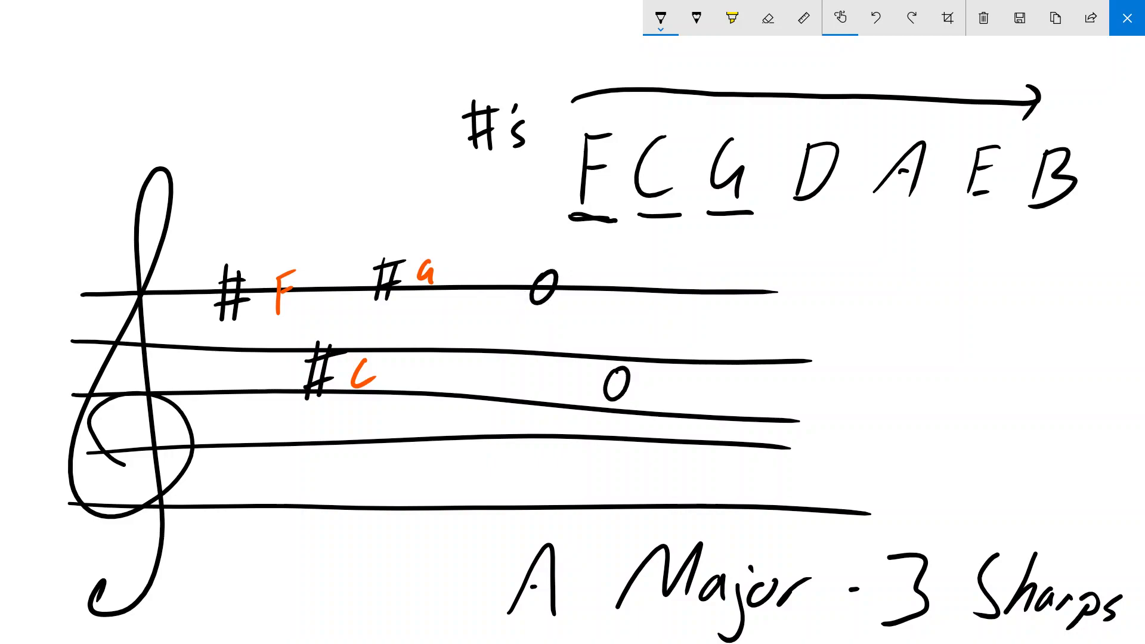
key("ctrl+z")
key("ctrl+z")
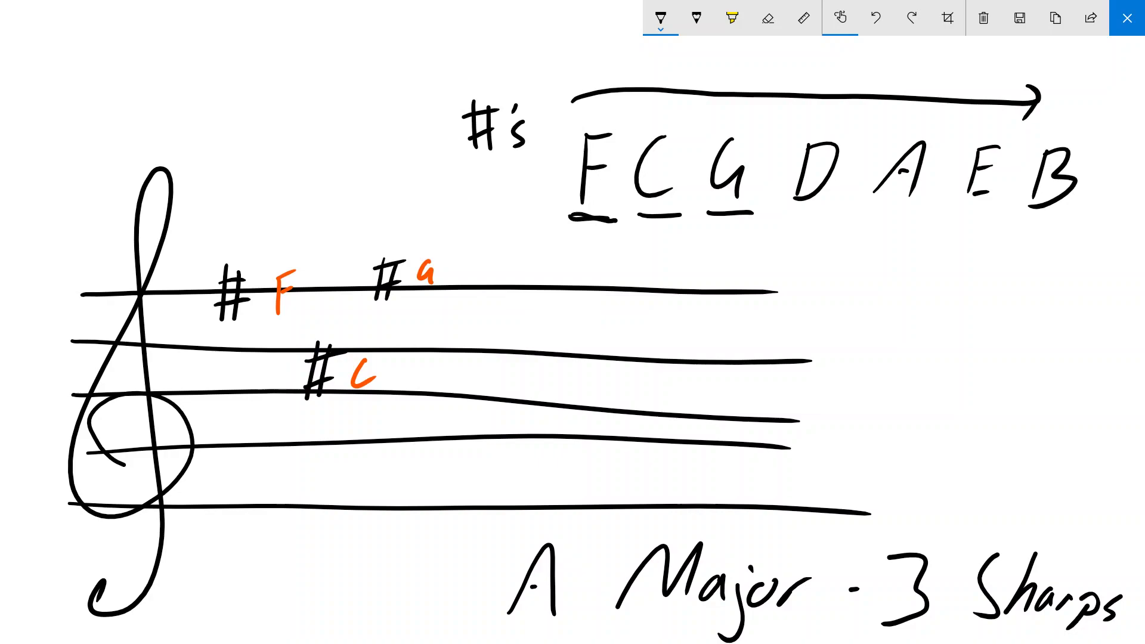
Erase the 'A Major - 3 Sharps' caption and add second underlines under F, C, G and D
mouse_move(525, 578)
left_mouse_down()
mouse_move(1038, 590)
mouse_move(1121, 609)
left_mouse_up()
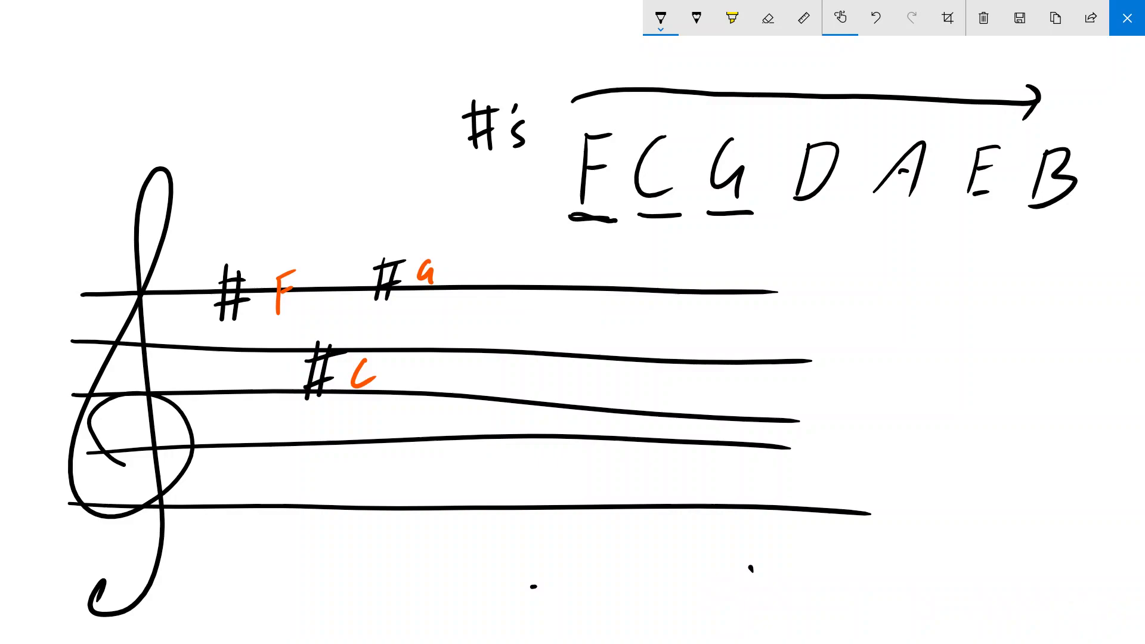
left_click(751, 569)
left_click_drag(583, 232, 822, 225)
Draw the D sharp on the staff, underline A, and draw the A sharp on the lower lines
mouse_move(473, 332)
left_mouse_down()
mouse_move(462, 371)
mouse_move(479, 368)
left_mouse_up()
mouse_move(460, 344)
left_mouse_down()
mouse_move(487, 339)
mouse_move(490, 359)
left_mouse_up()
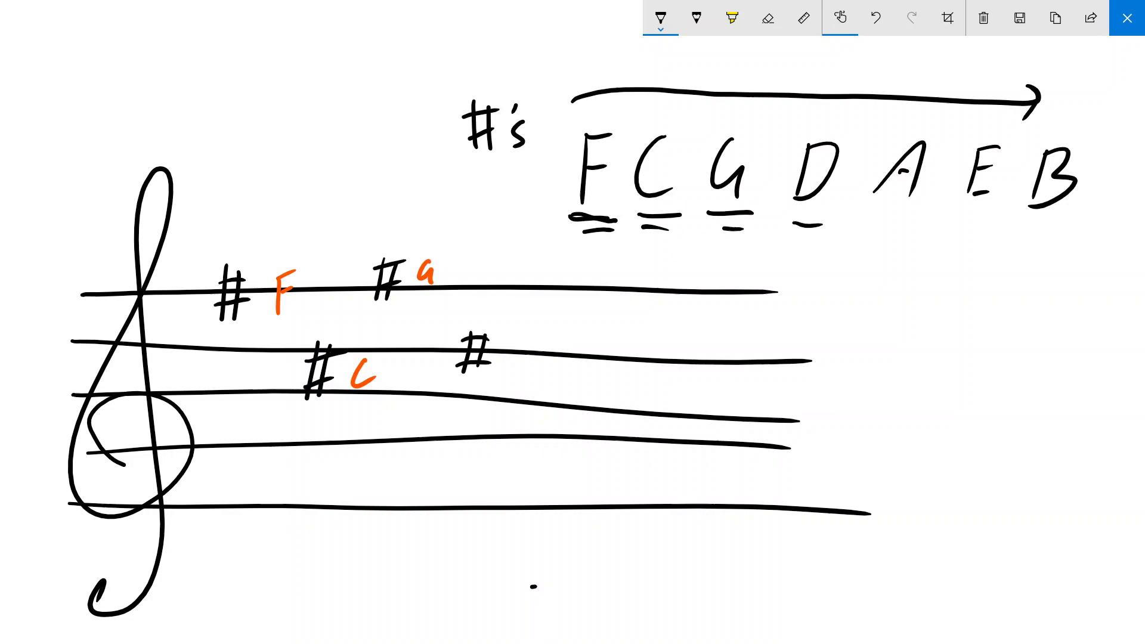
left_click_drag(872, 223, 921, 220)
mouse_move(542, 389)
left_mouse_down()
mouse_move(528, 457)
mouse_move(541, 449)
left_mouse_up()
left_click_drag(526, 410, 566, 407)
left_click_drag(528, 437, 566, 431)
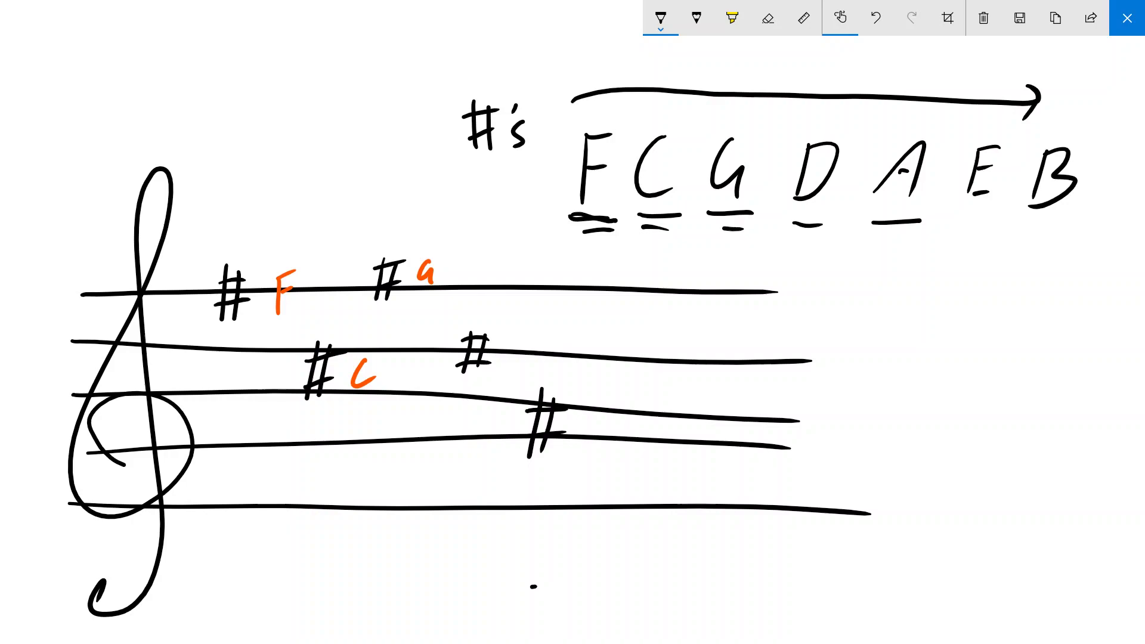
Draw the E sharp near the staff top and the B sharp between the lower lines
left_click_drag(627, 337, 619, 369)
mouse_move(652, 287)
left_mouse_down()
mouse_move(639, 371)
mouse_move(618, 365)
left_mouse_up()
left_click_drag(611, 309, 667, 300)
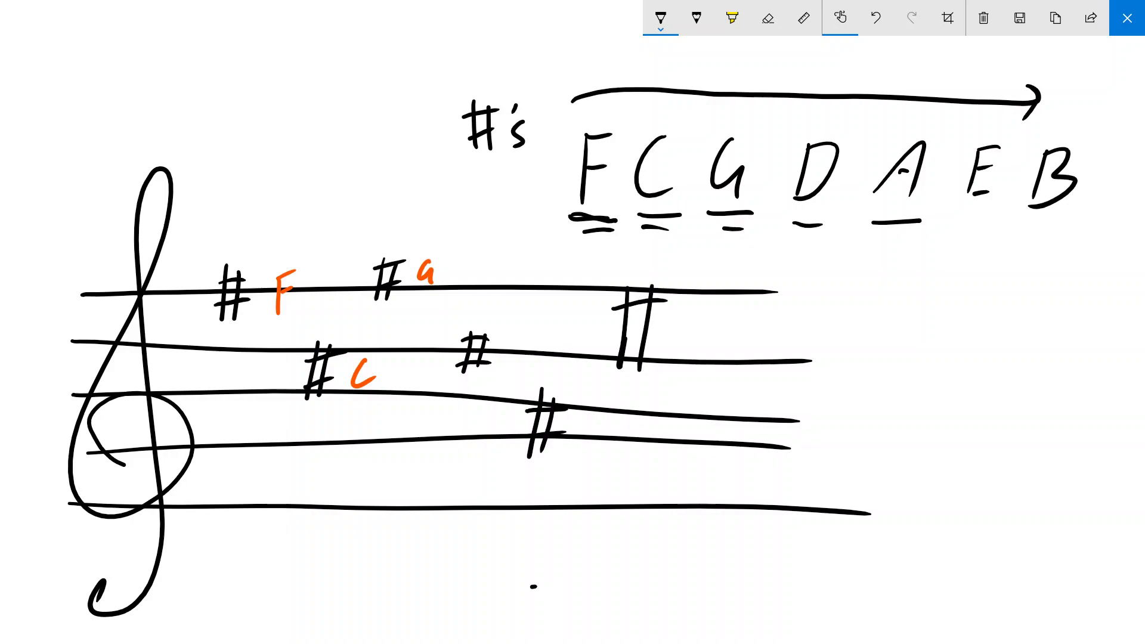
left_click_drag(611, 355, 669, 332)
mouse_move(723, 398)
left_mouse_down()
mouse_move(721, 434)
mouse_move(734, 439)
mouse_move(720, 405)
mouse_move(749, 402)
left_mouse_up()
left_click_drag(713, 431, 739, 428)
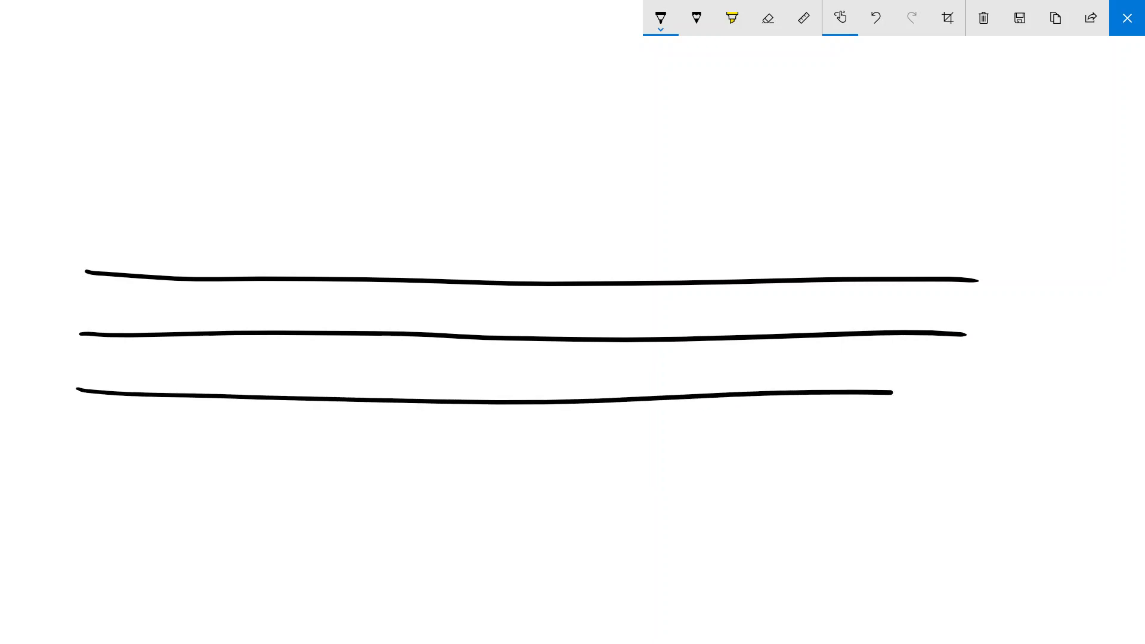
Draw the remaining lines of the new staff and a treble clef across it
mouse_move(74, 453)
left_mouse_down()
mouse_move(590, 457)
mouse_move(932, 478)
left_mouse_up()
left_click_drag(77, 508, 959, 545)
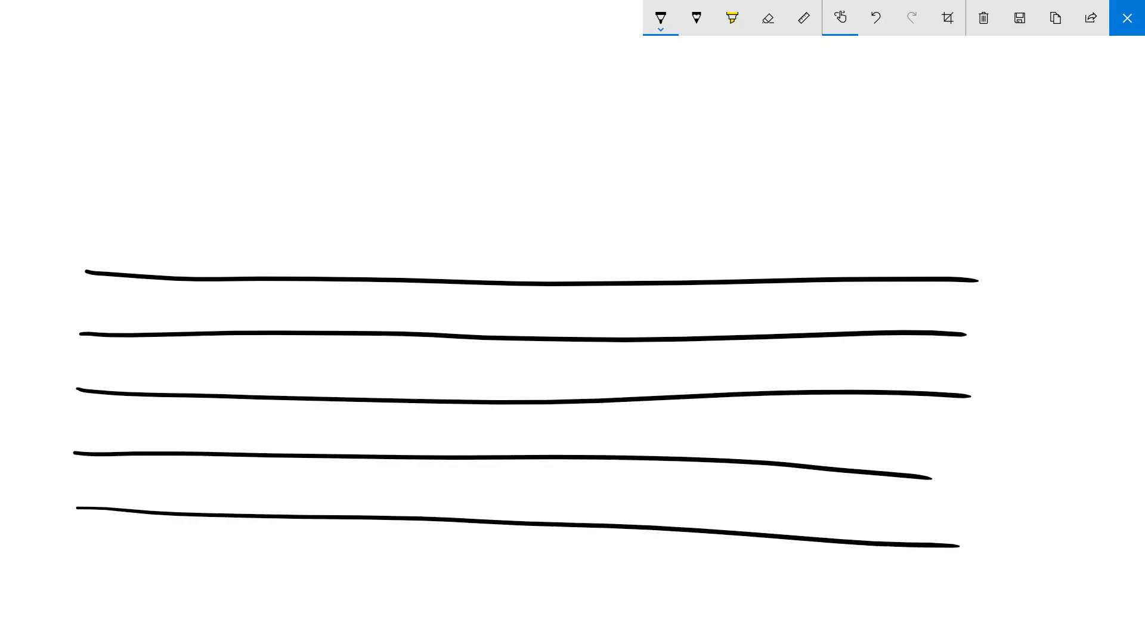
mouse_move(148, 466)
left_mouse_down()
mouse_move(115, 447)
mouse_move(168, 492)
mouse_move(182, 182)
mouse_move(102, 602)
mouse_move(105, 582)
left_mouse_up()
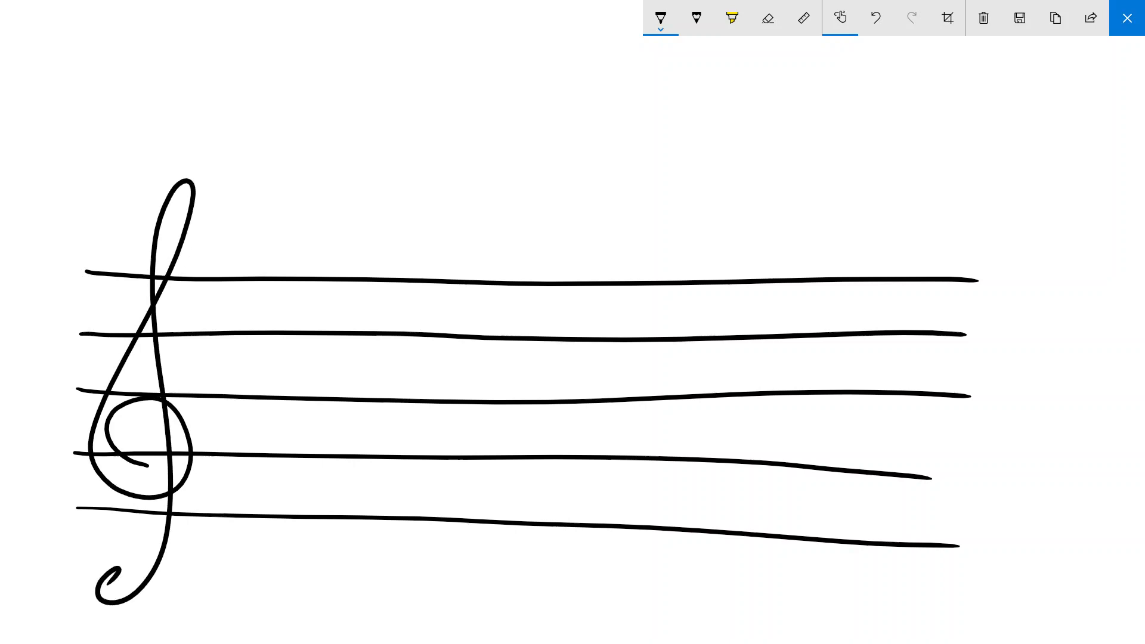
Write F C G D A E B above the new staff
mouse_move(529, 127)
left_mouse_down()
mouse_move(526, 179)
mouse_move(555, 125)
mouse_move(556, 147)
left_mouse_up()
left_click_drag(614, 126, 625, 156)
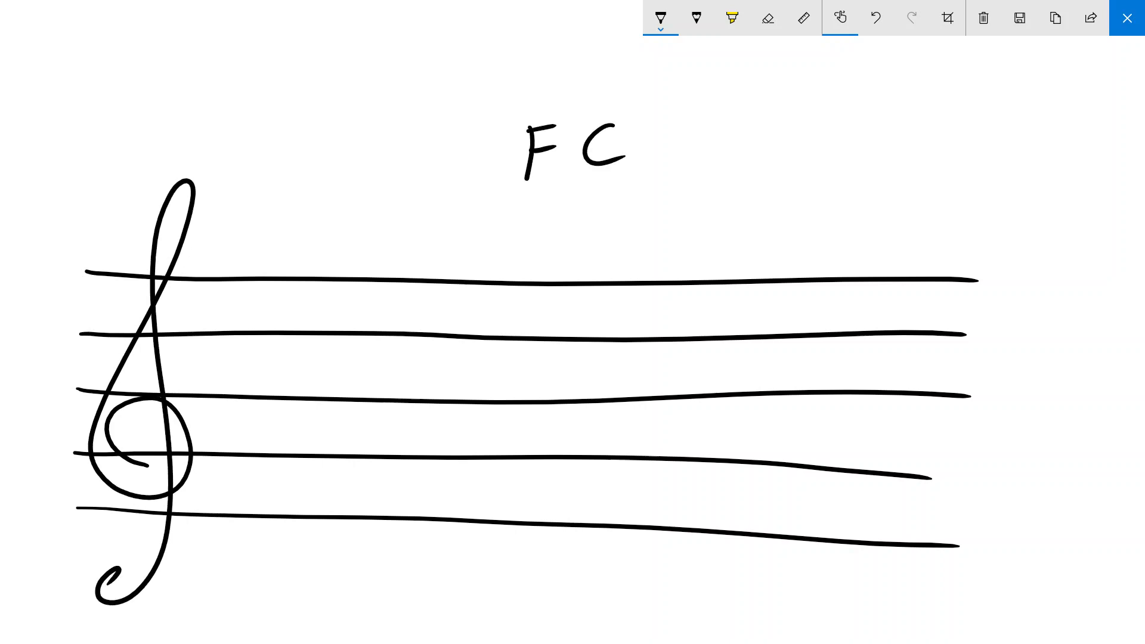
left_click_drag(667, 125, 679, 170)
left_click_drag(735, 128, 727, 171)
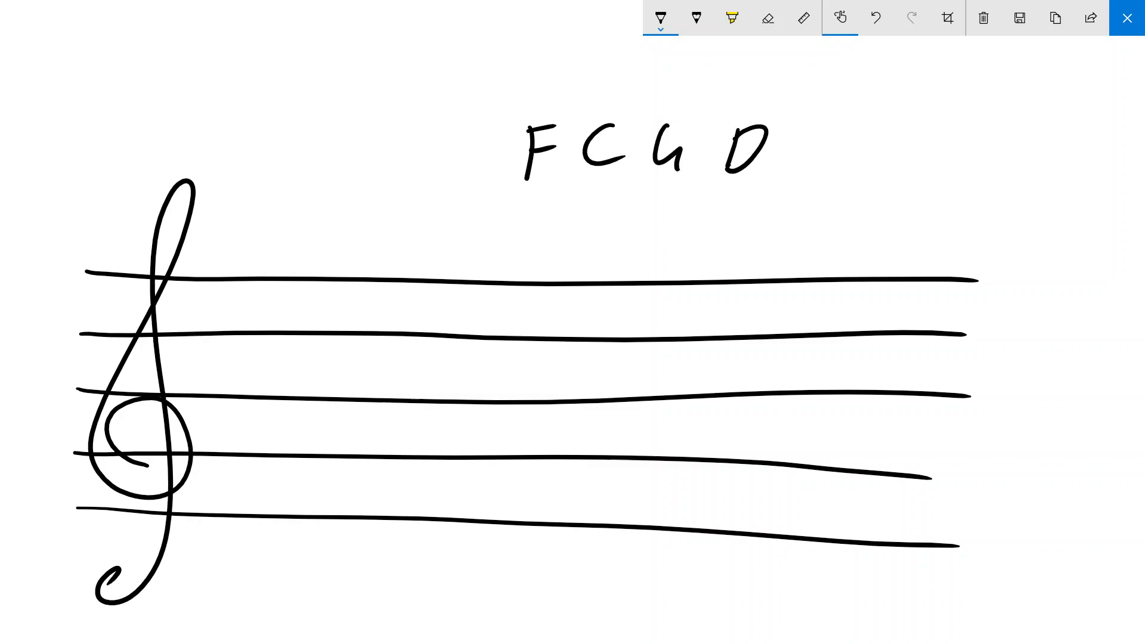
mouse_move(855, 124)
left_mouse_down()
mouse_move(813, 165)
mouse_move(838, 170)
left_mouse_up()
left_click_drag(831, 155, 841, 154)
mouse_move(914, 130)
left_mouse_down()
mouse_move(904, 169)
mouse_move(939, 127)
mouse_move(932, 147)
left_mouse_up()
left_click_drag(903, 169, 930, 171)
left_click_drag(974, 137, 952, 197)
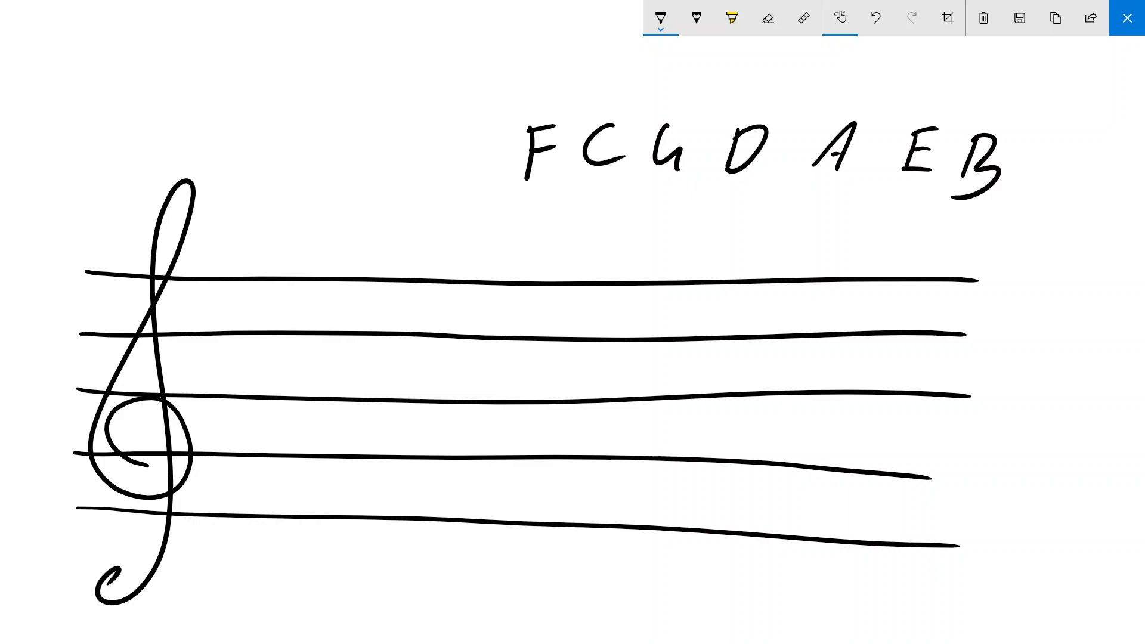
Add a #'s label with a rightward arrow and a b's label with a leftward arrow
mouse_move(479, 73)
left_mouse_down()
mouse_move(471, 127)
mouse_move(487, 122)
left_mouse_up()
mouse_move(471, 90)
left_mouse_down()
mouse_move(486, 119)
mouse_move(502, 78)
left_mouse_up()
mouse_move(463, 113)
left_mouse_down()
mouse_move(504, 100)
mouse_move(512, 112)
mouse_move(513, 88)
mouse_move(978, 87)
mouse_move(988, 76)
mouse_move(992, 94)
left_mouse_up()
mouse_move(1054, 192)
left_mouse_down()
mouse_move(1039, 252)
mouse_move(1074, 255)
mouse_move(1082, 233)
left_mouse_up()
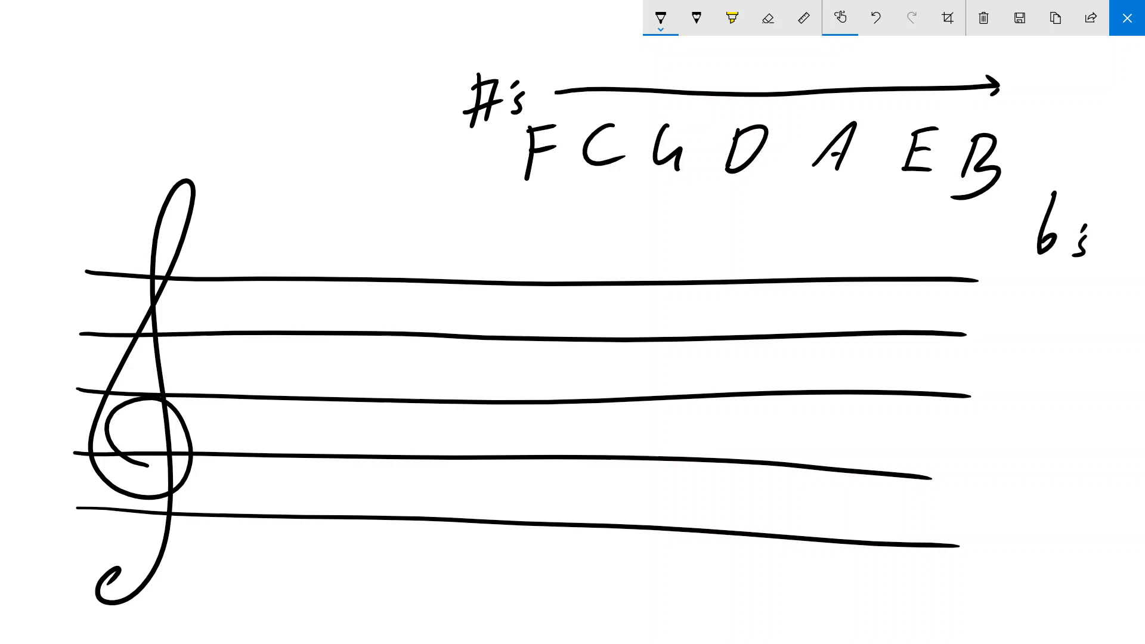
mouse_move(985, 226)
left_mouse_down()
mouse_move(513, 221)
mouse_move(536, 209)
mouse_move(535, 243)
left_mouse_up()
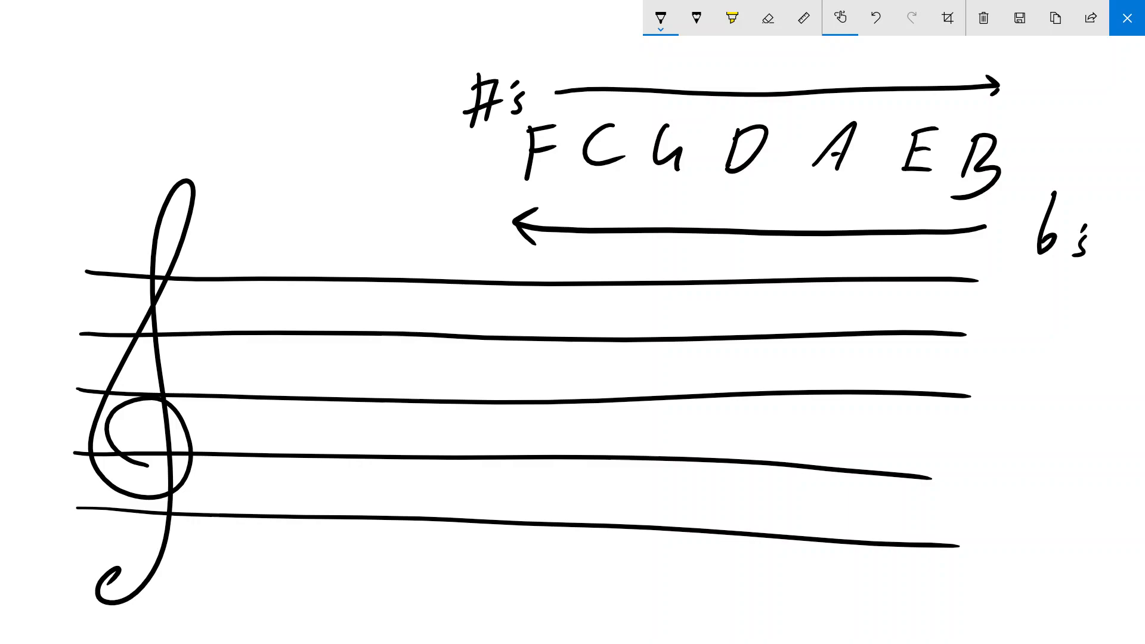
Circle the letter B in red
left_click(661, 17)
left_click(601, 127)
left_click(660, 17)
mouse_move(988, 113)
left_mouse_down()
mouse_move(961, 133)
mouse_move(1013, 121)
left_mouse_up()
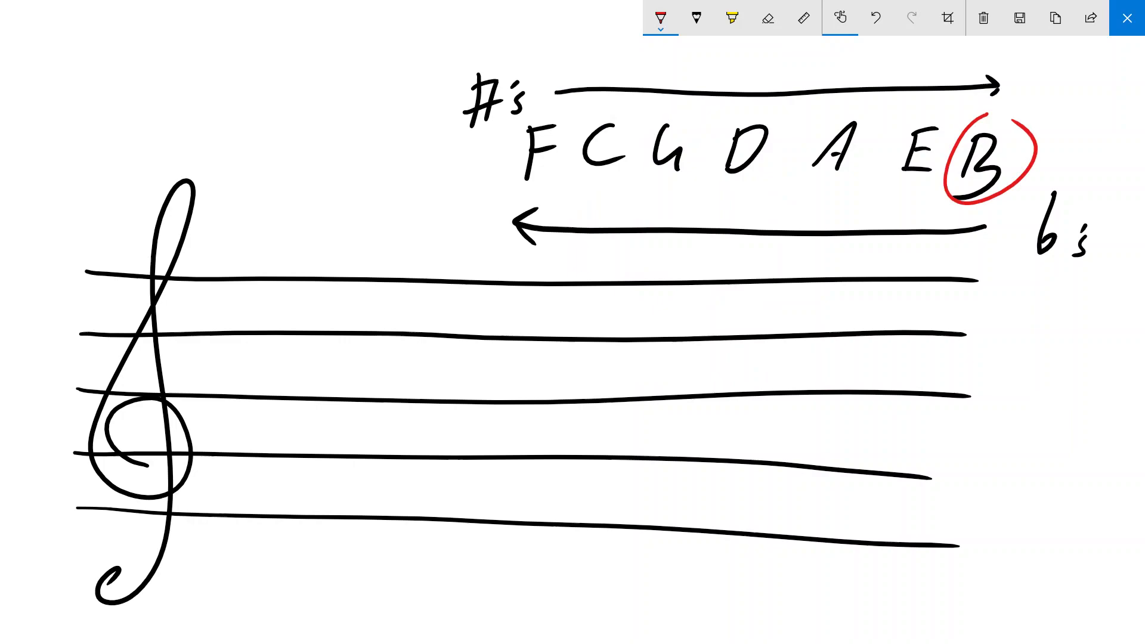
Draw the B flat on the staff's middle line; a trial orange note beside it is undone
left_click(660, 18)
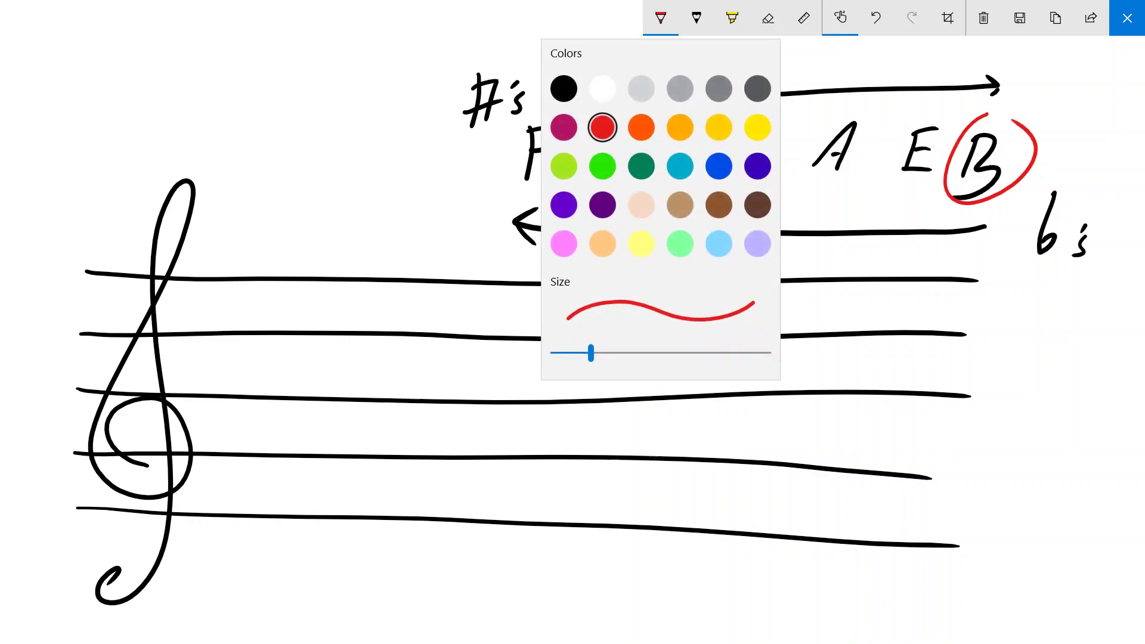
key("Escape")
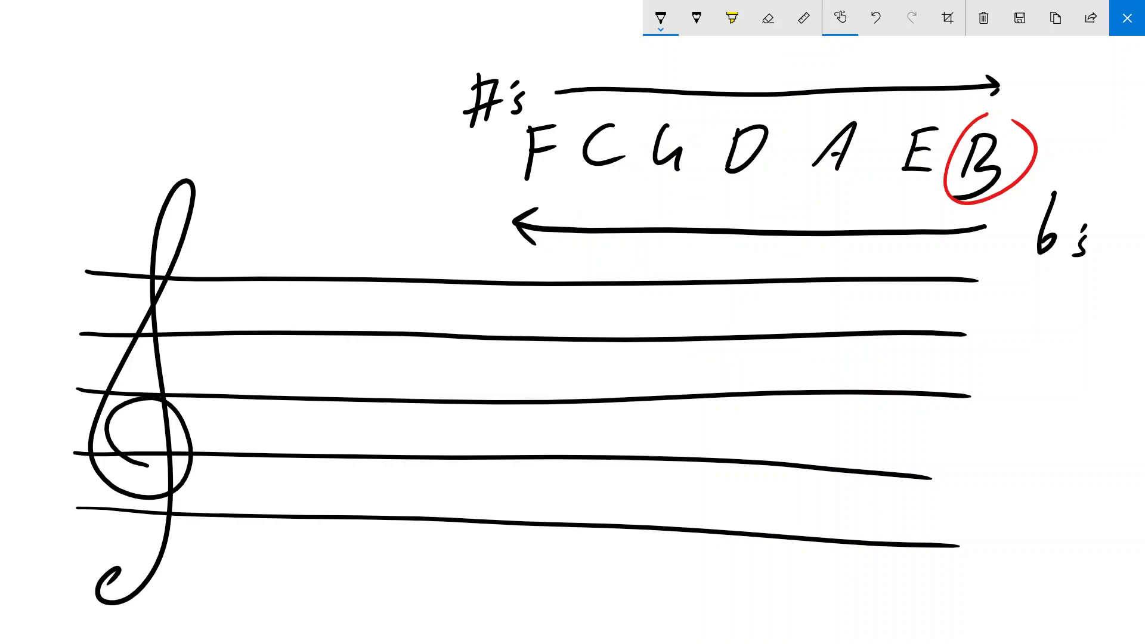
left_click_drag(247, 337, 231, 416)
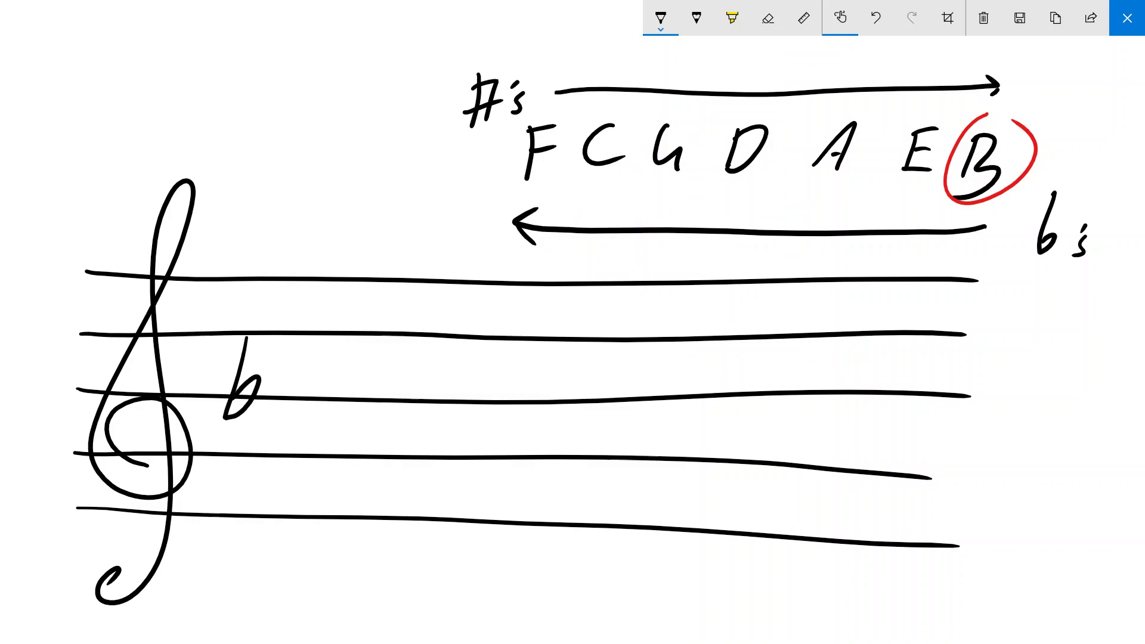
left_click(660, 18)
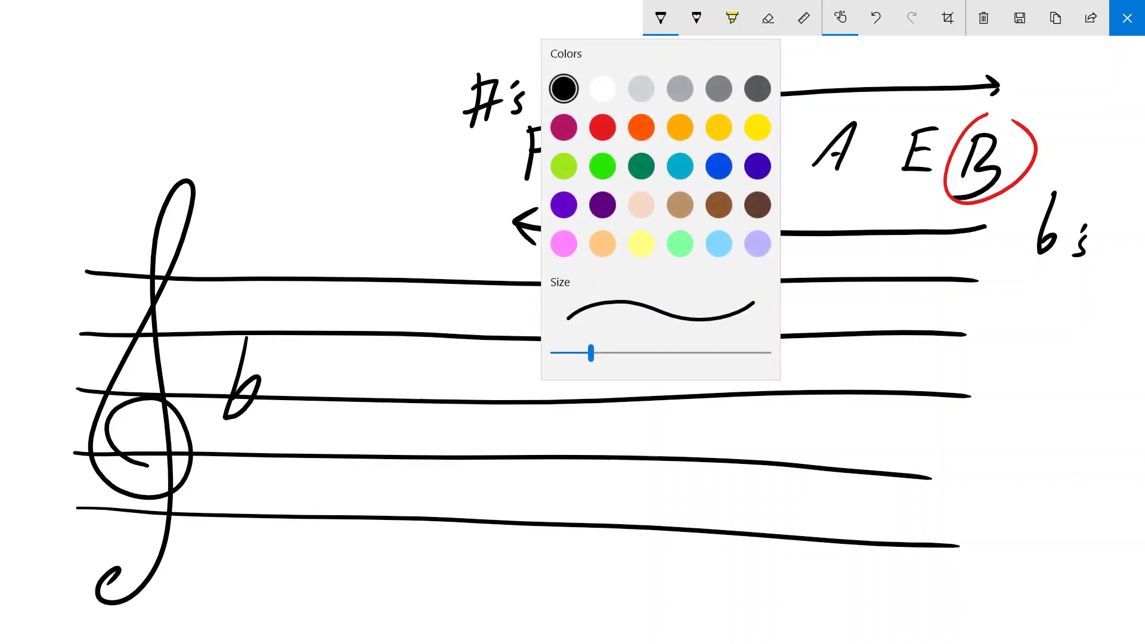
left_click(641, 127)
left_click_drag(300, 387, 297, 388)
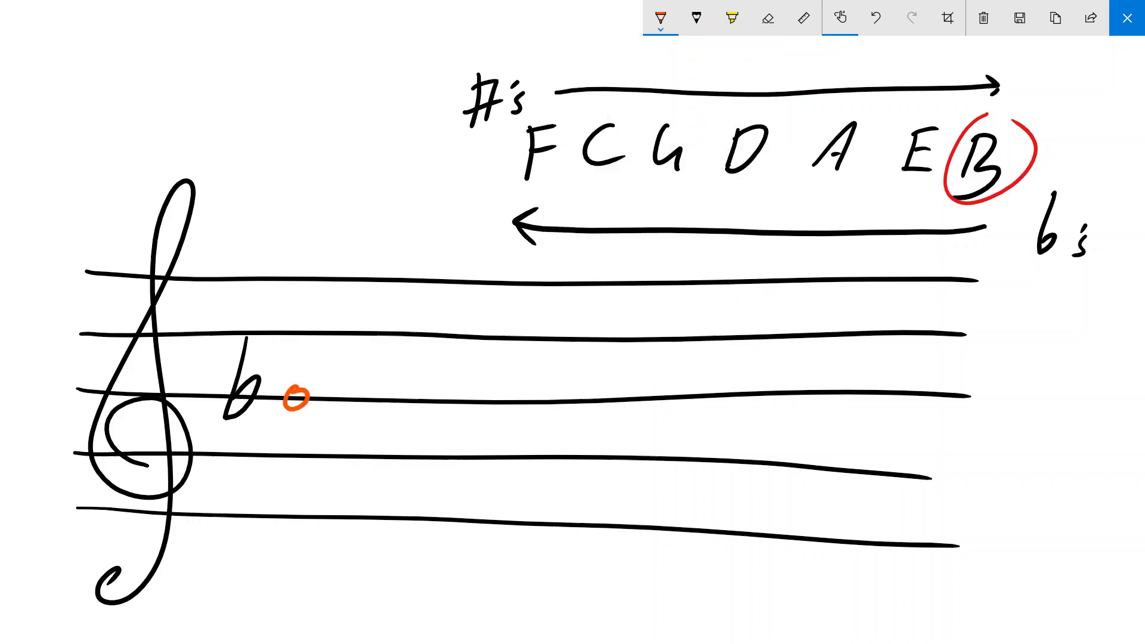
key("ctrl+z")
Circle the letters E, A and D in orange
left_click(660, 17)
left_click(560, 87)
left_click(660, 18)
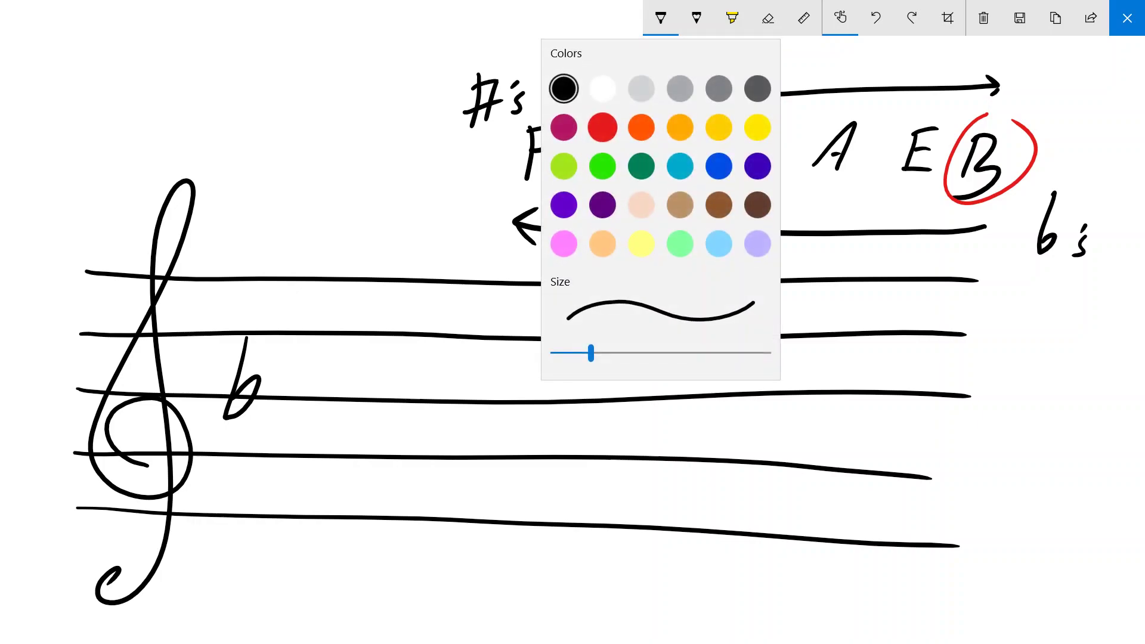
left_click(642, 128)
left_click_drag(940, 113, 953, 128)
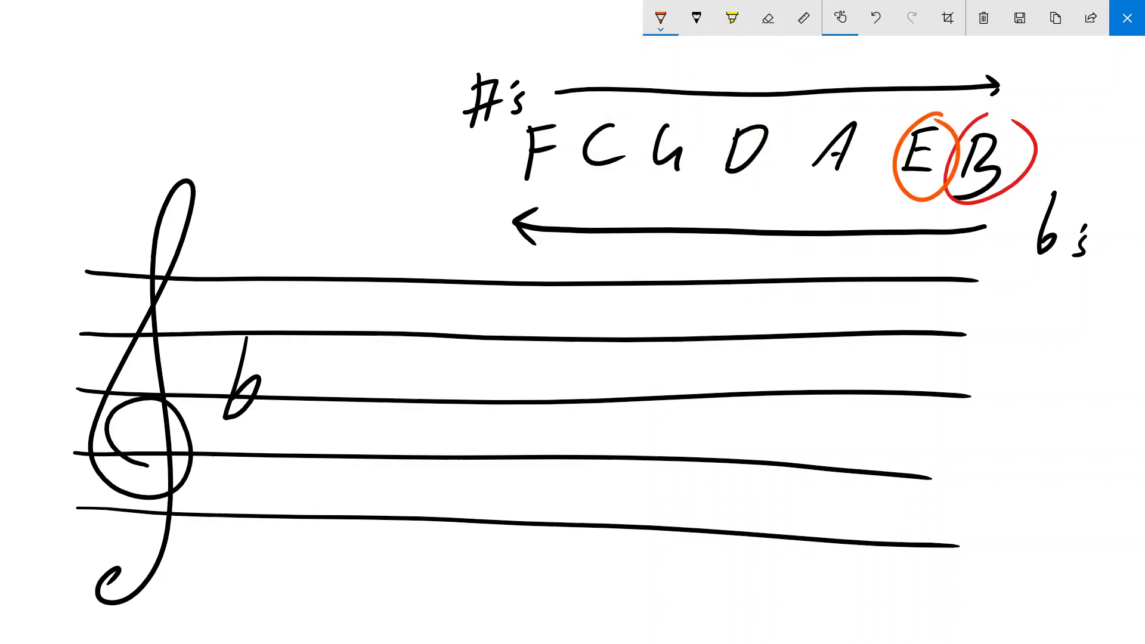
mouse_move(872, 104)
left_mouse_down()
mouse_move(876, 167)
mouse_move(865, 108)
left_mouse_up()
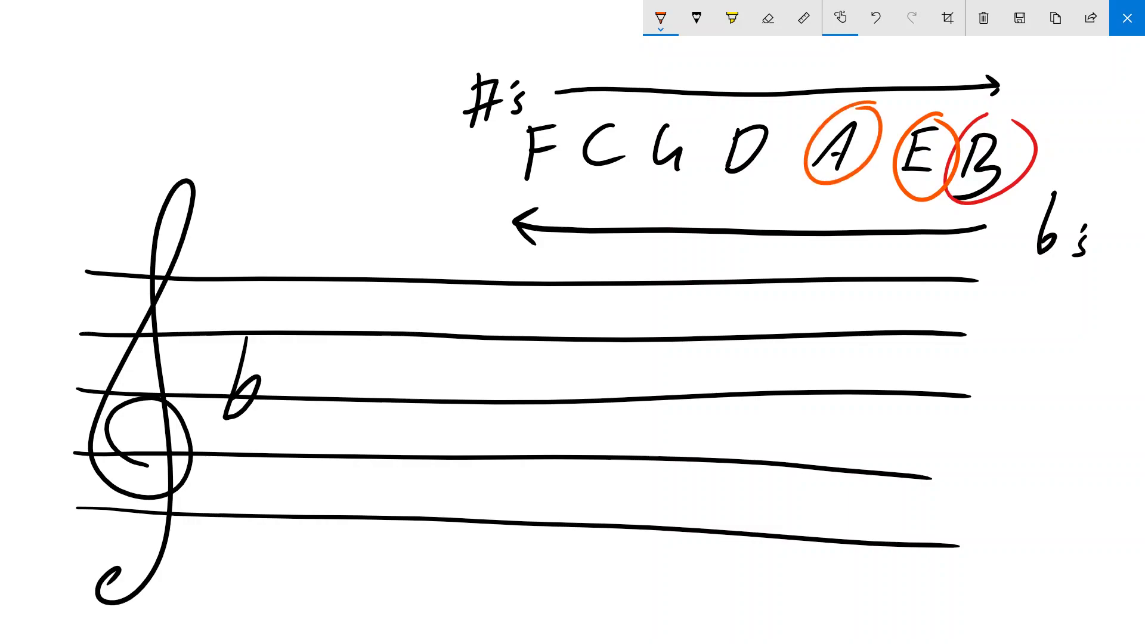
mouse_move(773, 101)
left_mouse_down()
mouse_move(733, 122)
mouse_move(775, 121)
left_mouse_up()
In black ink, draw the E, A, D, G, C and F flats on the staff in zigzag order
left_click(661, 18)
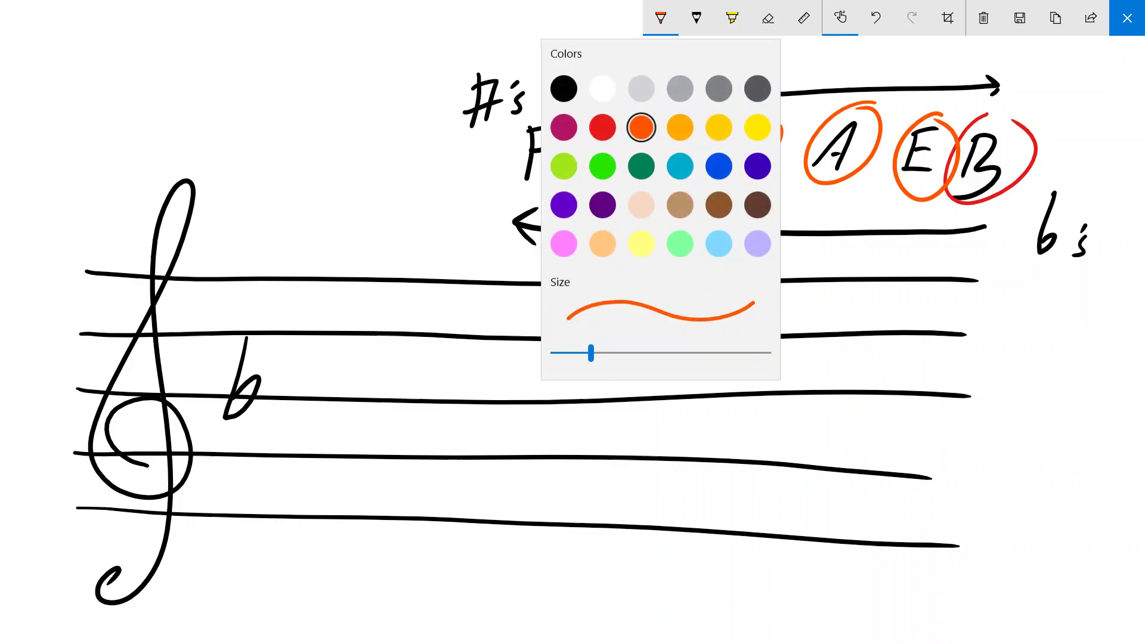
left_click(562, 89)
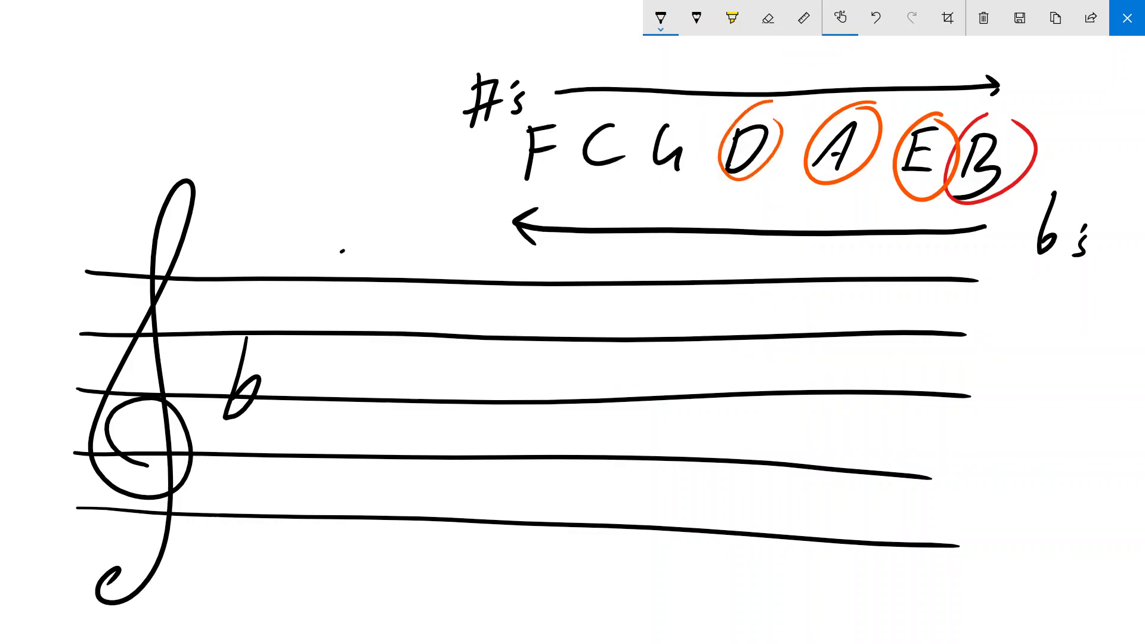
left_click_drag(343, 251, 325, 301)
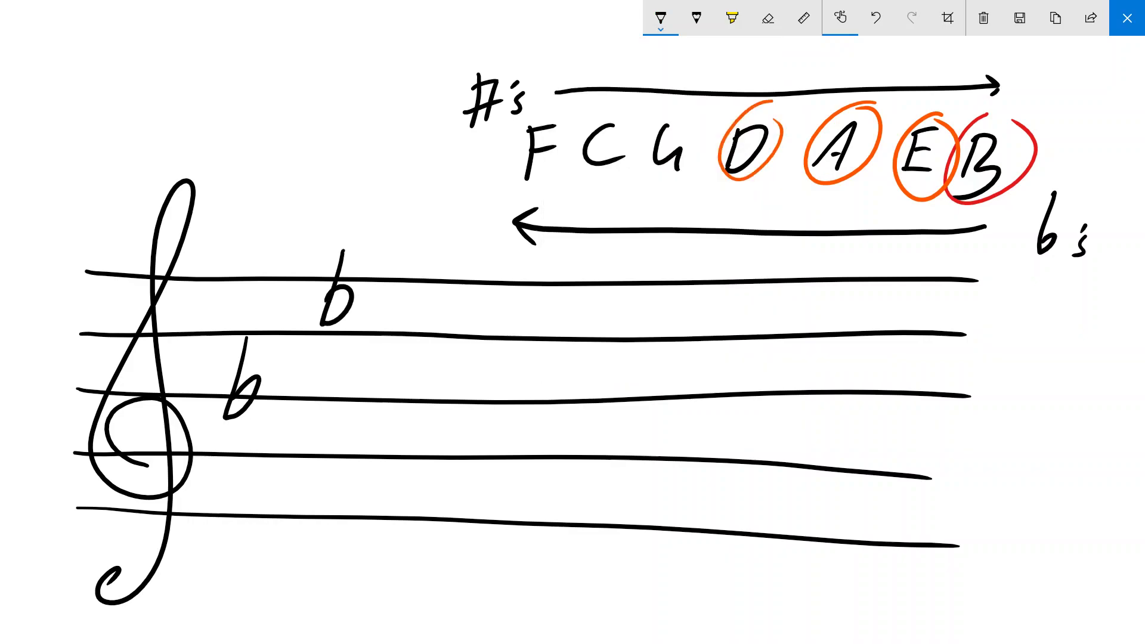
left_click_drag(391, 380, 373, 449)
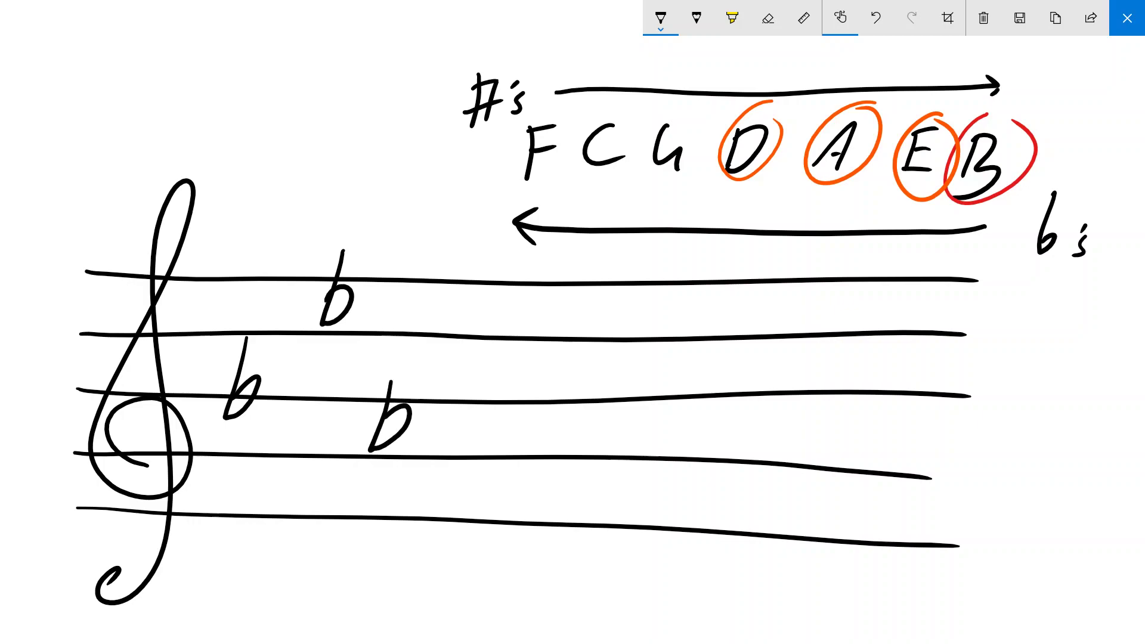
mouse_move(480, 294)
left_mouse_down()
mouse_move(461, 353)
mouse_move(498, 318)
mouse_move(470, 335)
left_mouse_up()
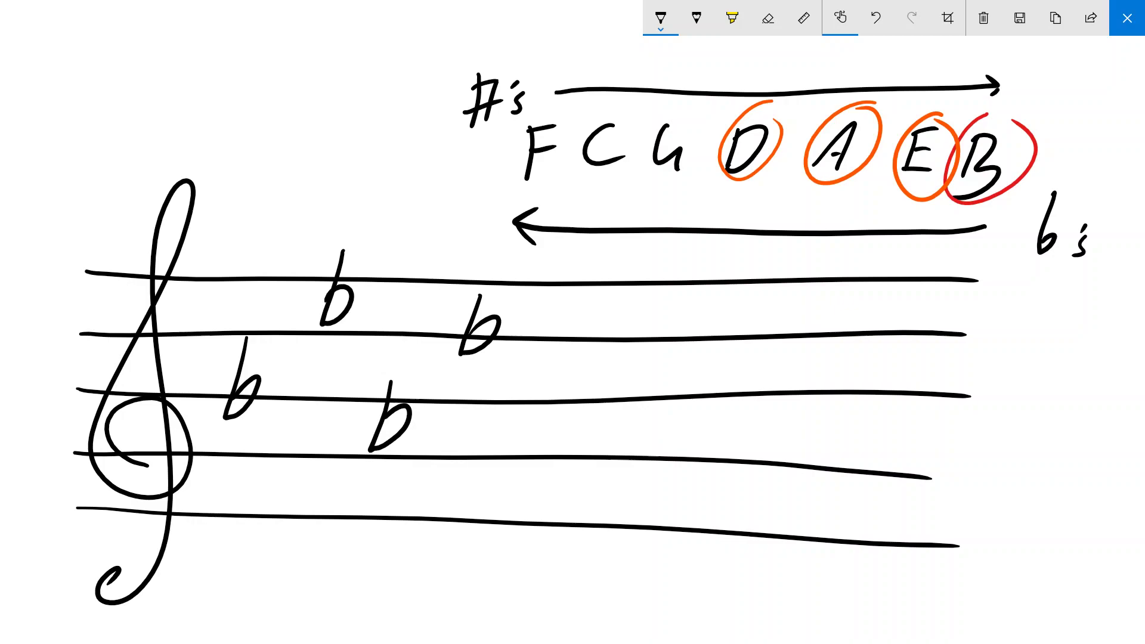
left_click_drag(516, 422, 495, 473)
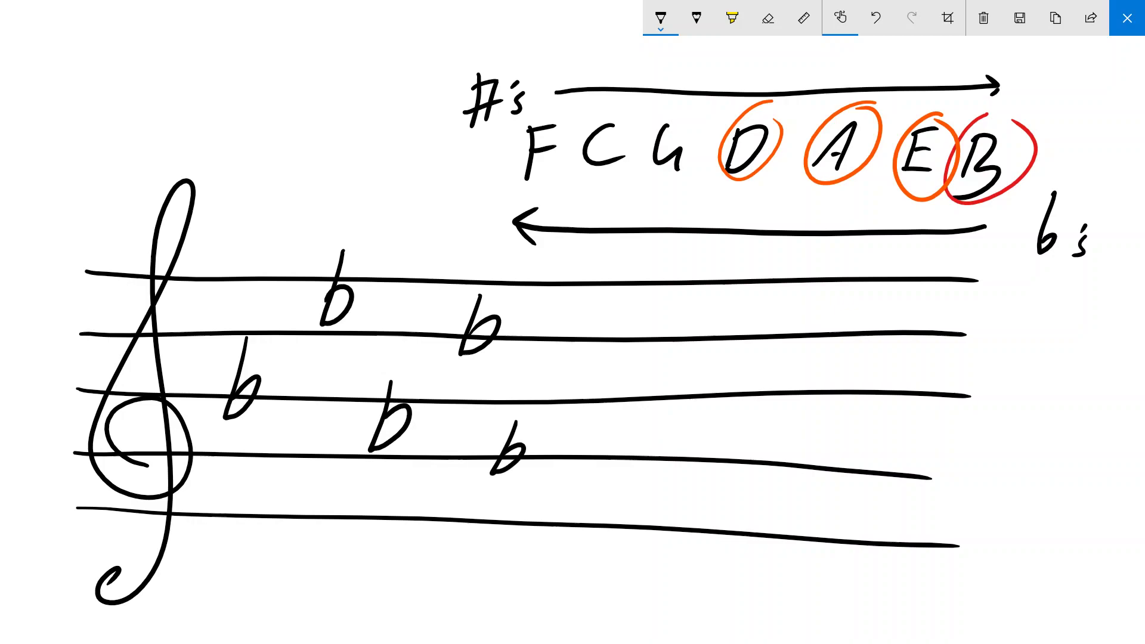
left_click_drag(617, 312, 596, 380)
left_click_drag(651, 441, 624, 489)
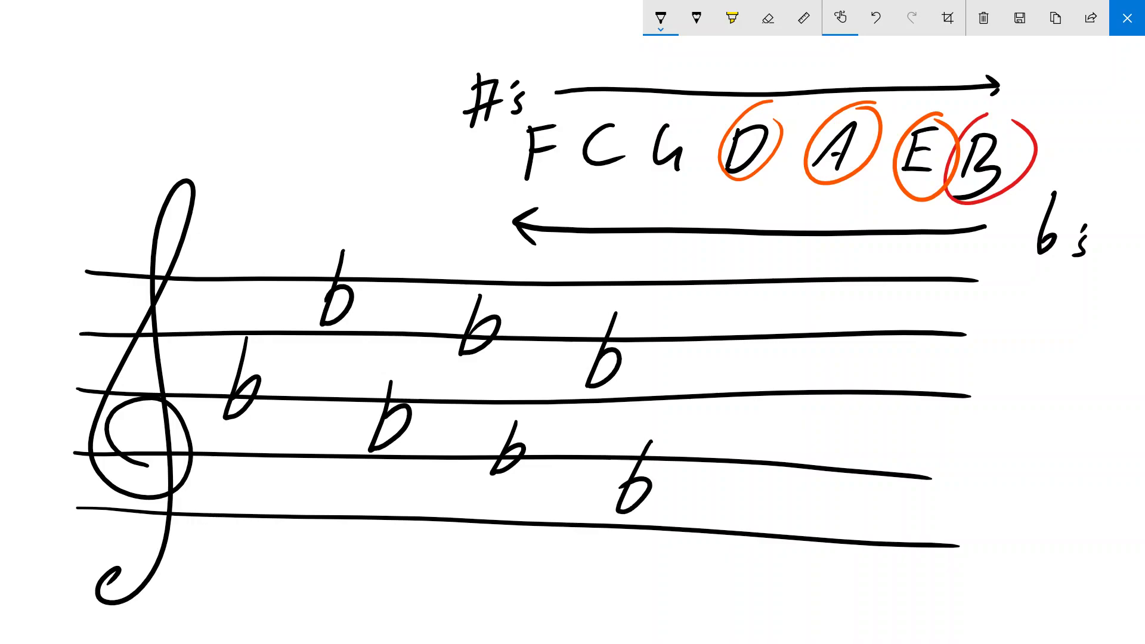
left_click(660, 18)
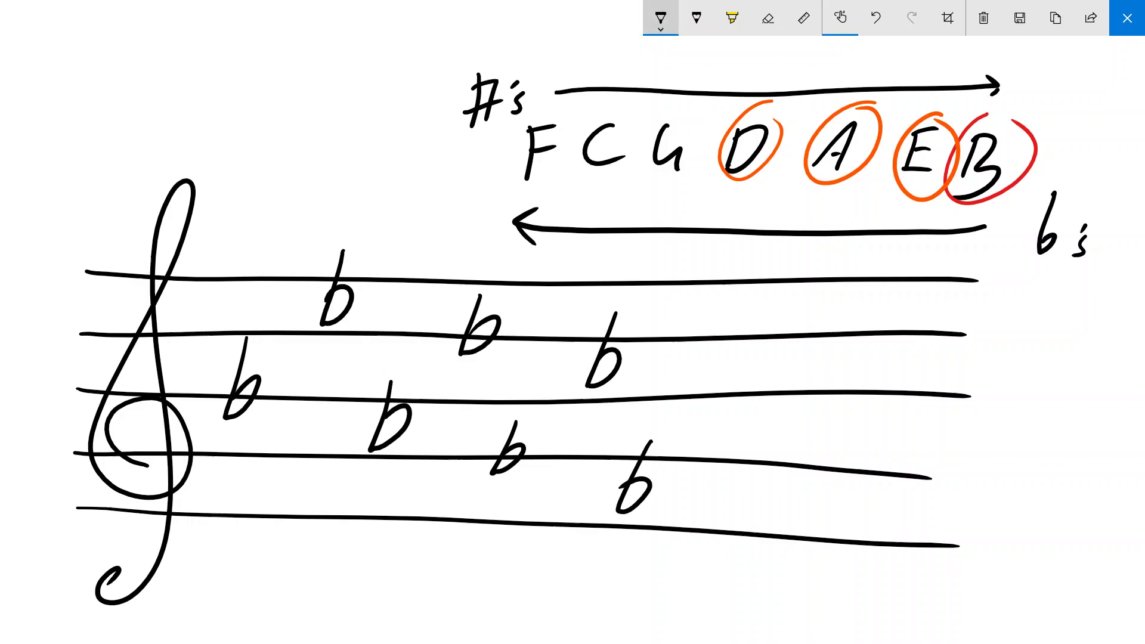
Switch to orange ink and strike lines through the lower four and upper three flats
left_click(603, 123)
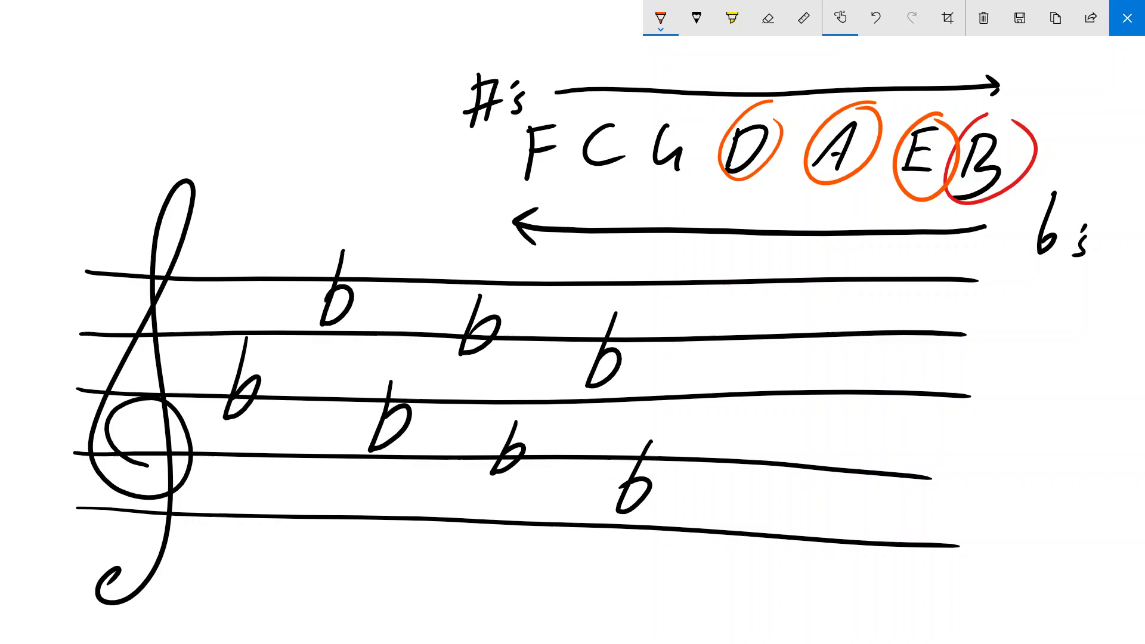
left_click_drag(198, 377, 671, 508)
left_click_drag(295, 294, 656, 389)
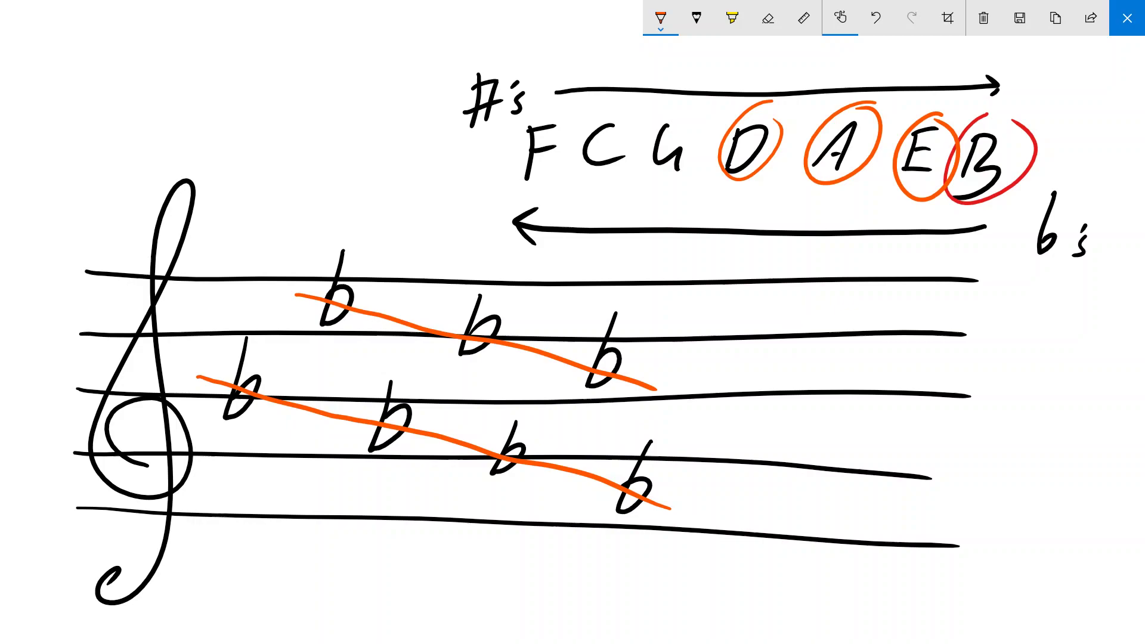
Undo the two orange lines and the extra flats, leaving a single B flat
key("ctrl+z")
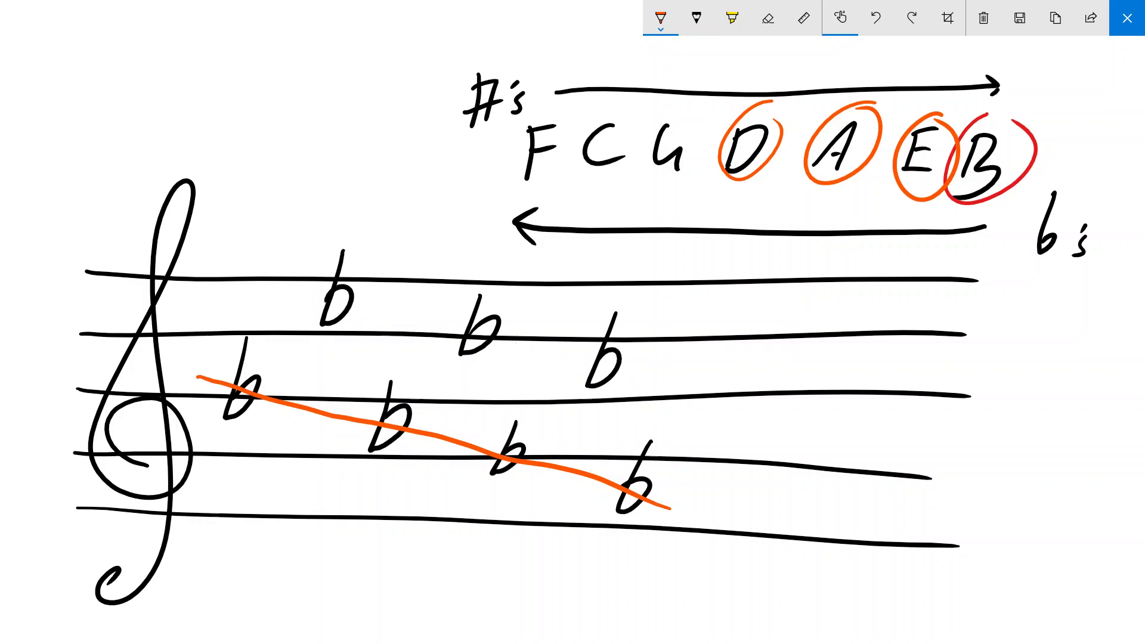
key("ctrl+z")
key("ctrl+z")
key("ctrl+z")
key("ctrl+z")
key("ctrl+z")
key("ctrl+z")
key("ctrl+z")
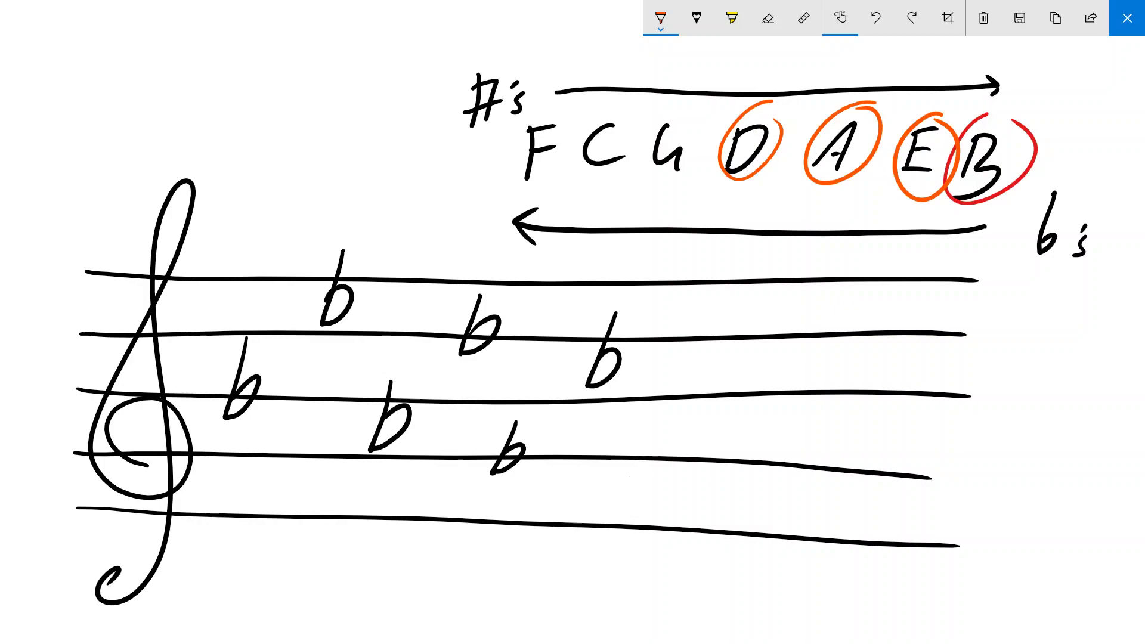
key("ctrl+z")
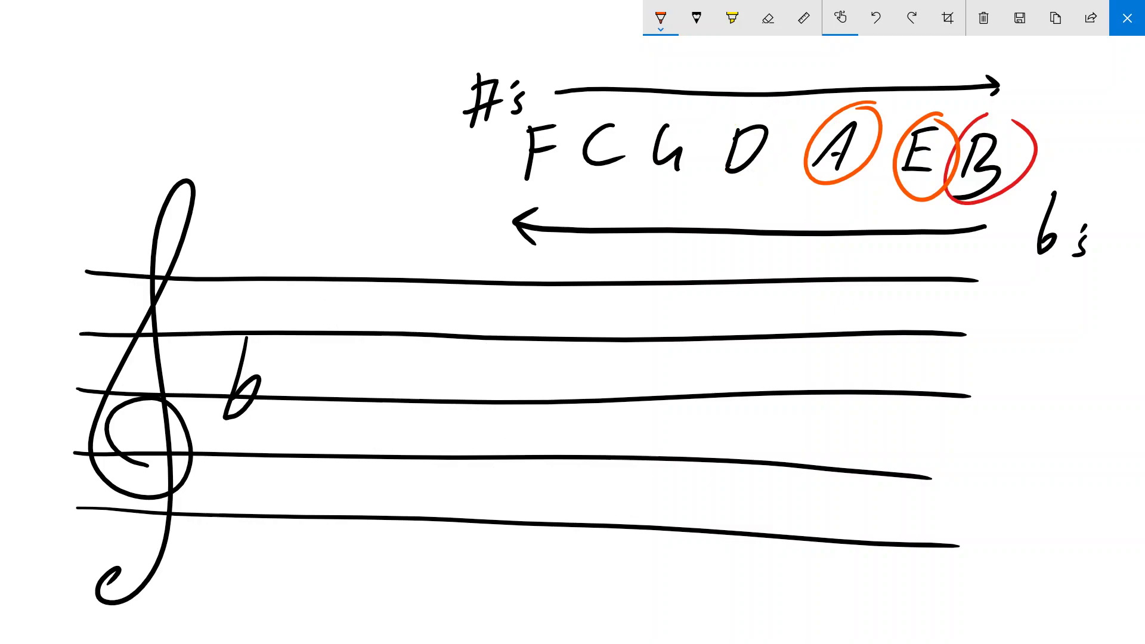
Clear all ink and draw a fresh staff line with a bass clef and its two dots
left_click(984, 17)
left_click(660, 17)
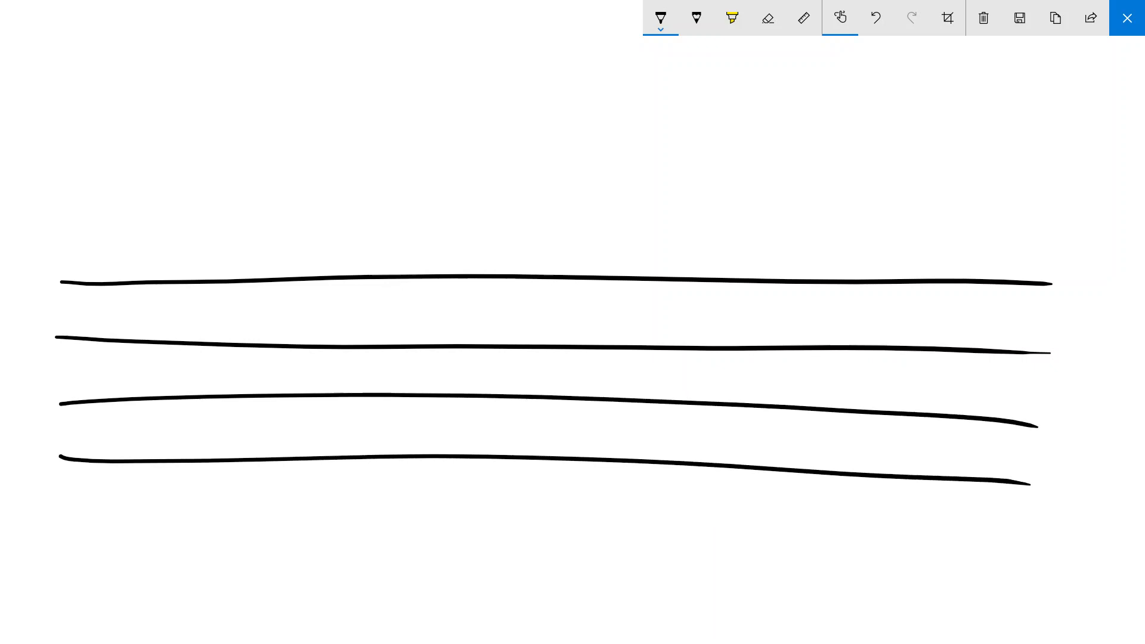
left_click_drag(56, 511, 977, 550)
mouse_move(119, 334)
left_mouse_down()
mouse_move(117, 345)
mouse_move(206, 279)
mouse_move(137, 526)
left_mouse_up()
left_click_drag(266, 316, 266, 321)
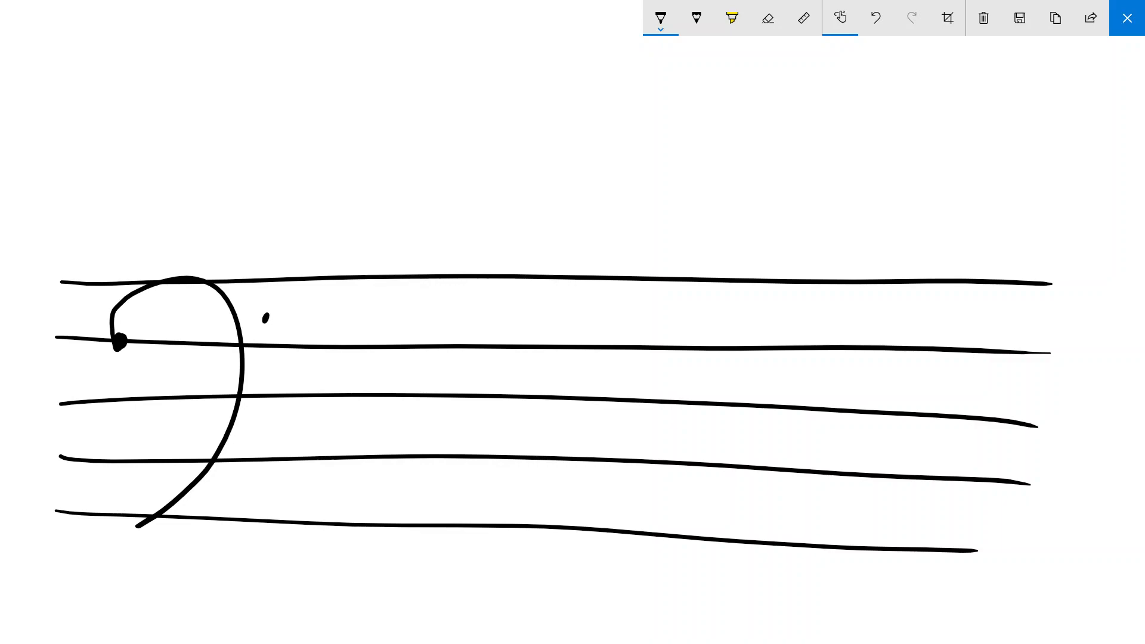
left_click_drag(278, 366, 275, 373)
Write the letters F C G D A E B above the bass stave
mouse_move(589, 126)
left_mouse_down()
mouse_move(581, 183)
mouse_move(619, 121)
left_mouse_up()
left_click_drag(590, 154, 665, 159)
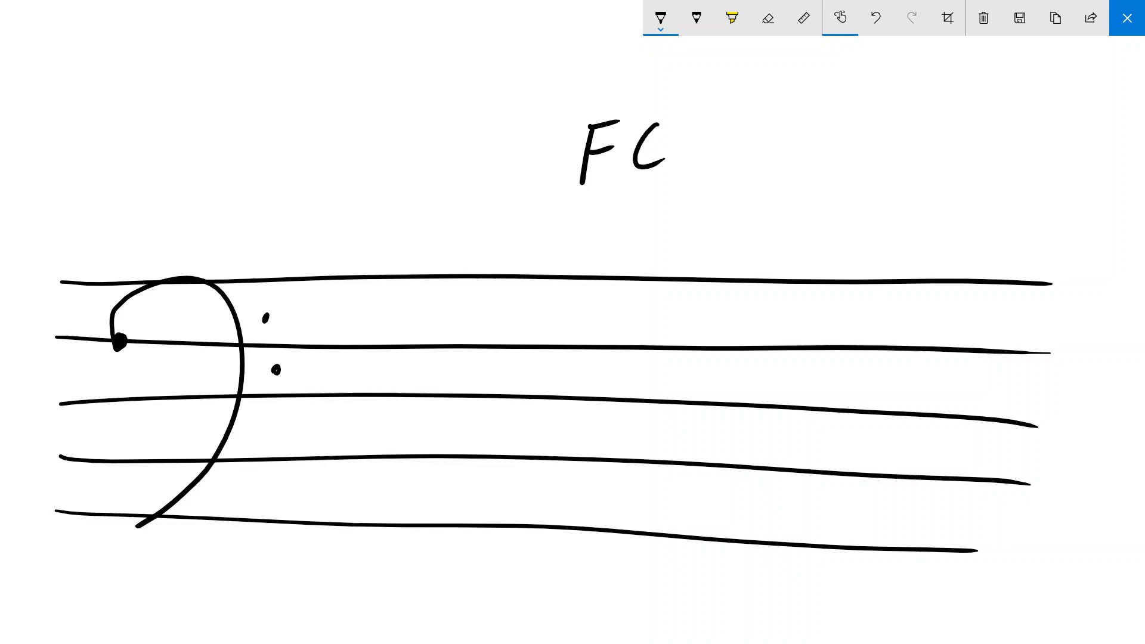
left_click_drag(714, 126, 714, 169)
mouse_move(753, 134)
left_mouse_down()
mouse_move(749, 182)
mouse_move(828, 139)
left_mouse_up()
left_click_drag(828, 138, 826, 179)
mouse_move(803, 162)
left_mouse_down()
mouse_move(833, 158)
mouse_move(848, 178)
mouse_move(875, 144)
left_mouse_up()
mouse_move(858, 160)
left_mouse_down()
mouse_move(869, 158)
mouse_move(871, 175)
left_mouse_up()
left_click_drag(901, 156, 890, 186)
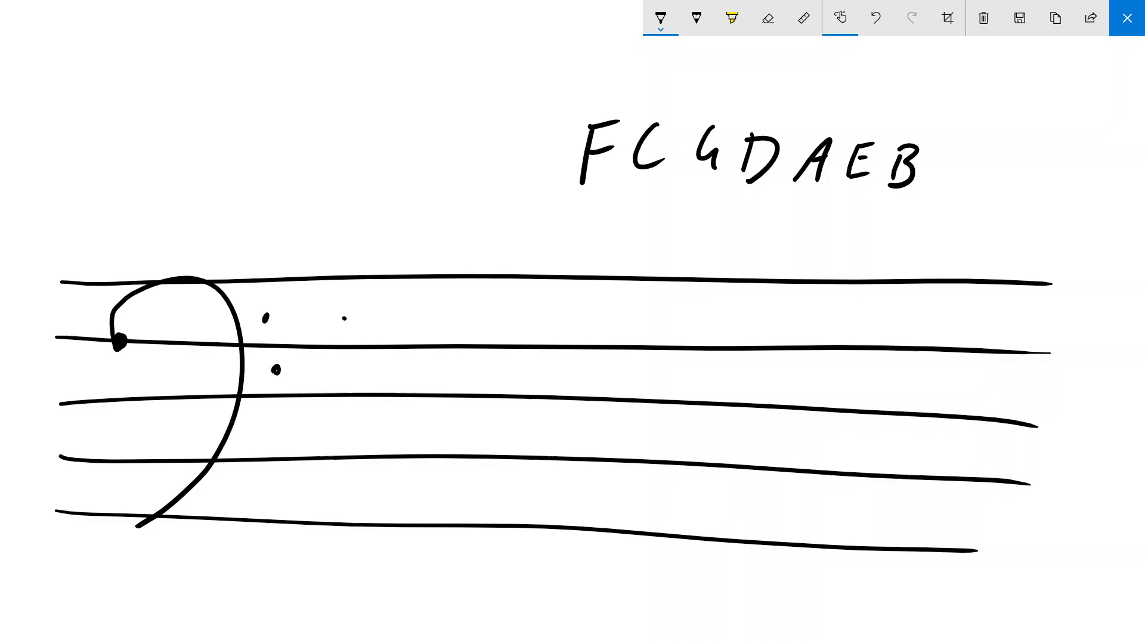
Draw the F sharp and C sharp, each with a small arrow pointing at it
left_click_drag(344, 318, 333, 377)
left_click_drag(361, 319, 350, 372)
left_click_drag(336, 334, 370, 327)
left_click_drag(330, 361, 366, 355)
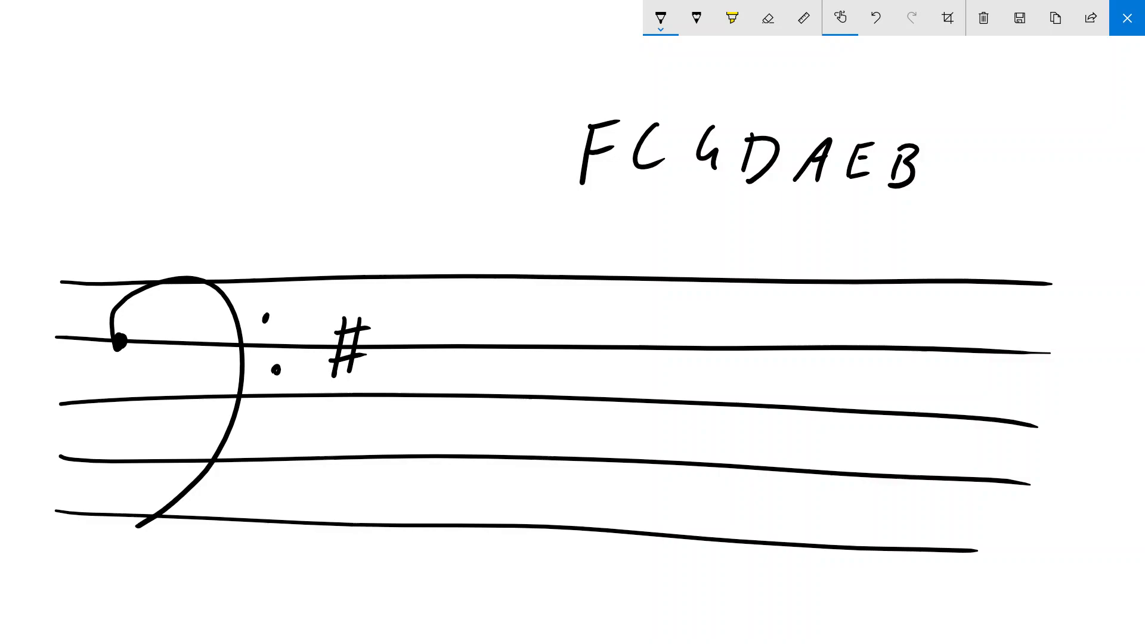
mouse_move(414, 385)
left_mouse_down()
mouse_move(391, 465)
mouse_move(414, 468)
left_mouse_up()
left_click_drag(397, 413, 447, 408)
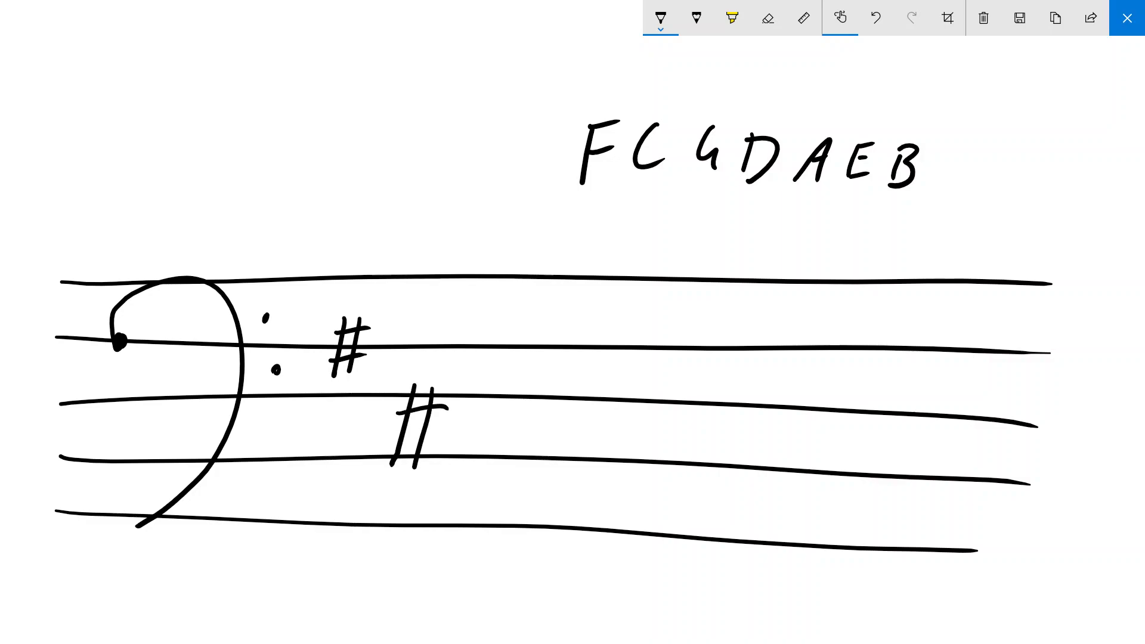
left_click_drag(390, 446, 432, 438)
left_click_drag(426, 365, 427, 393)
left_click_drag(418, 380, 425, 391)
left_click_drag(353, 283, 351, 312)
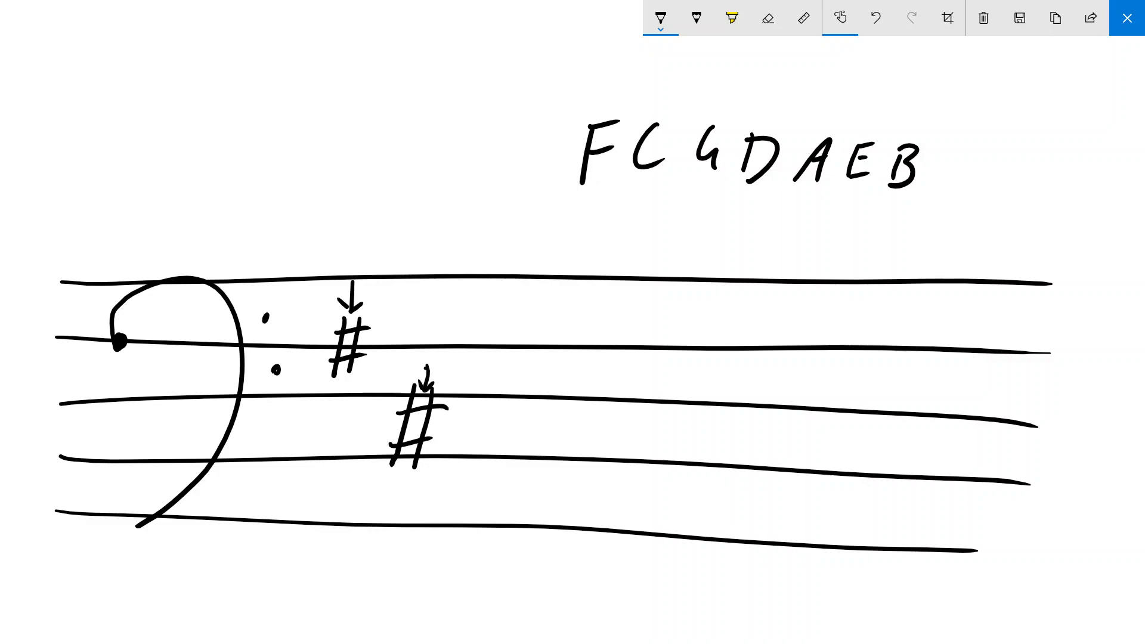
Add the G sharp and D sharp to the bass stave
left_click_drag(512, 269, 495, 359)
left_click_drag(537, 270, 513, 345)
left_click_drag(498, 296, 546, 280)
left_click_drag(490, 336, 548, 319)
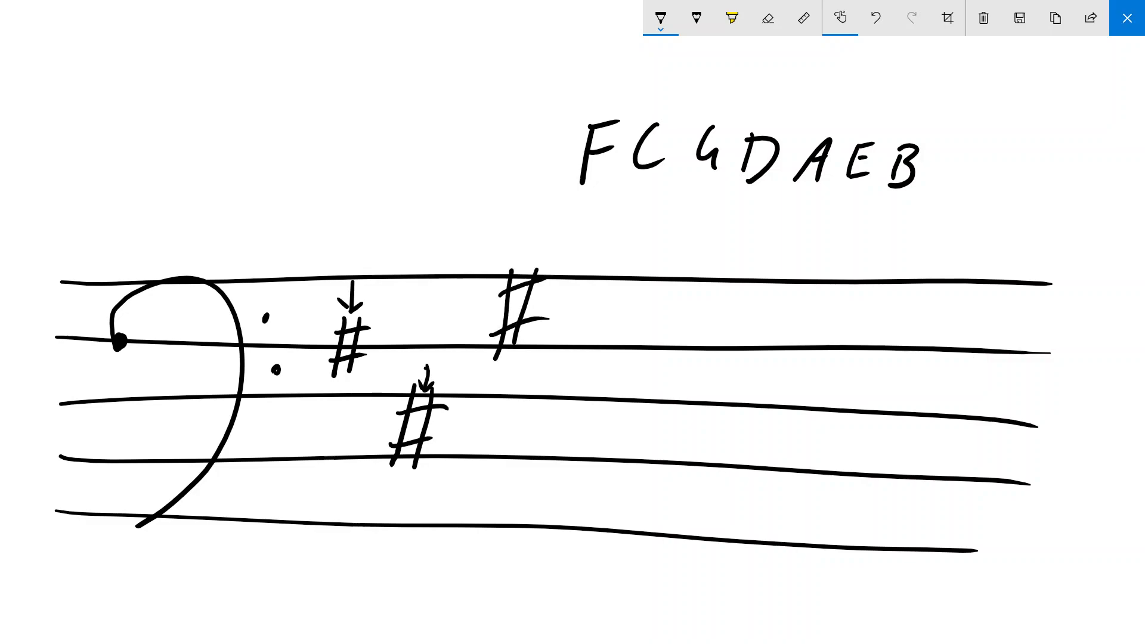
left_click_drag(564, 376, 555, 421)
mouse_move(585, 372)
left_mouse_down()
mouse_move(576, 418)
mouse_move(598, 383)
left_mouse_up()
left_click_drag(548, 418, 597, 407)
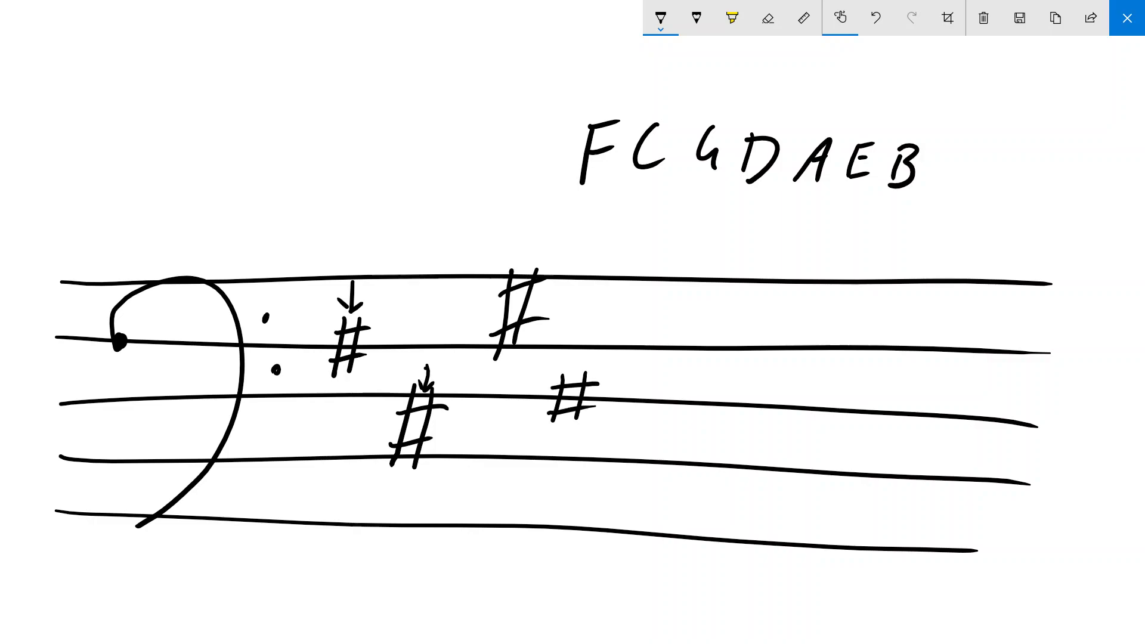